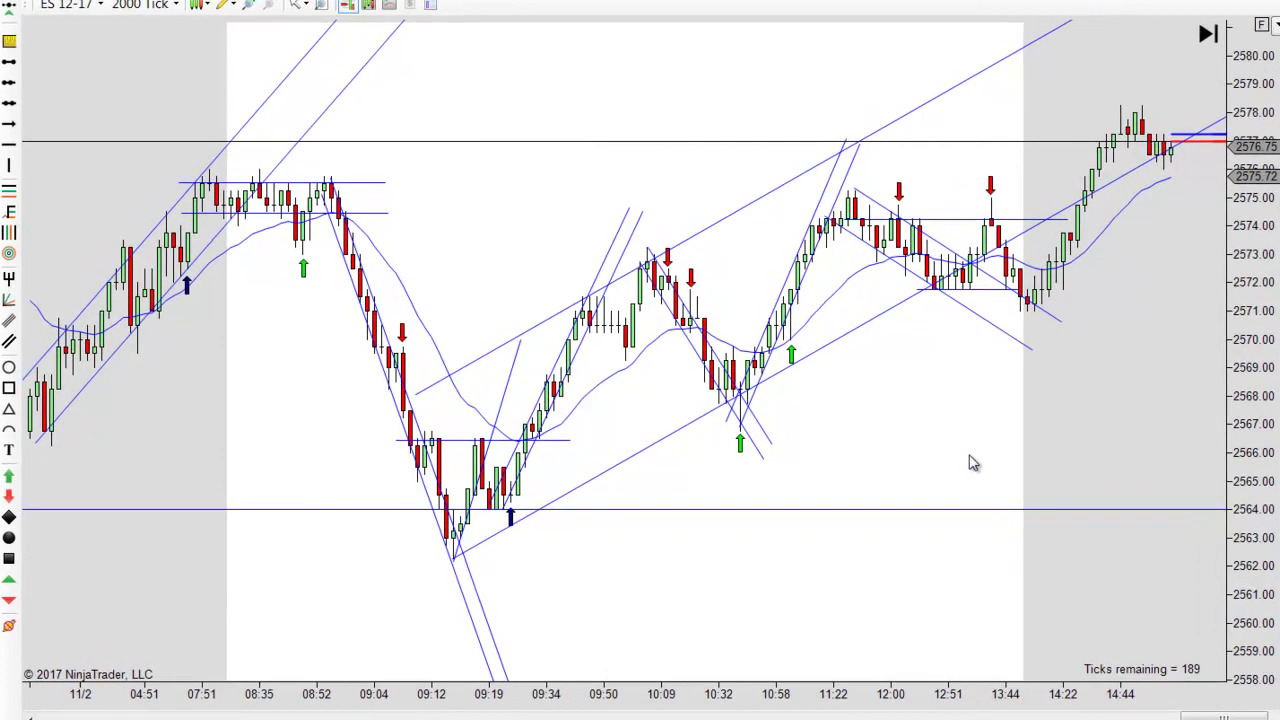
# - Delete the lower and upper trend lines of the large rising channel drawn from the session low
pyautogui.scroll(1, 968, 463)
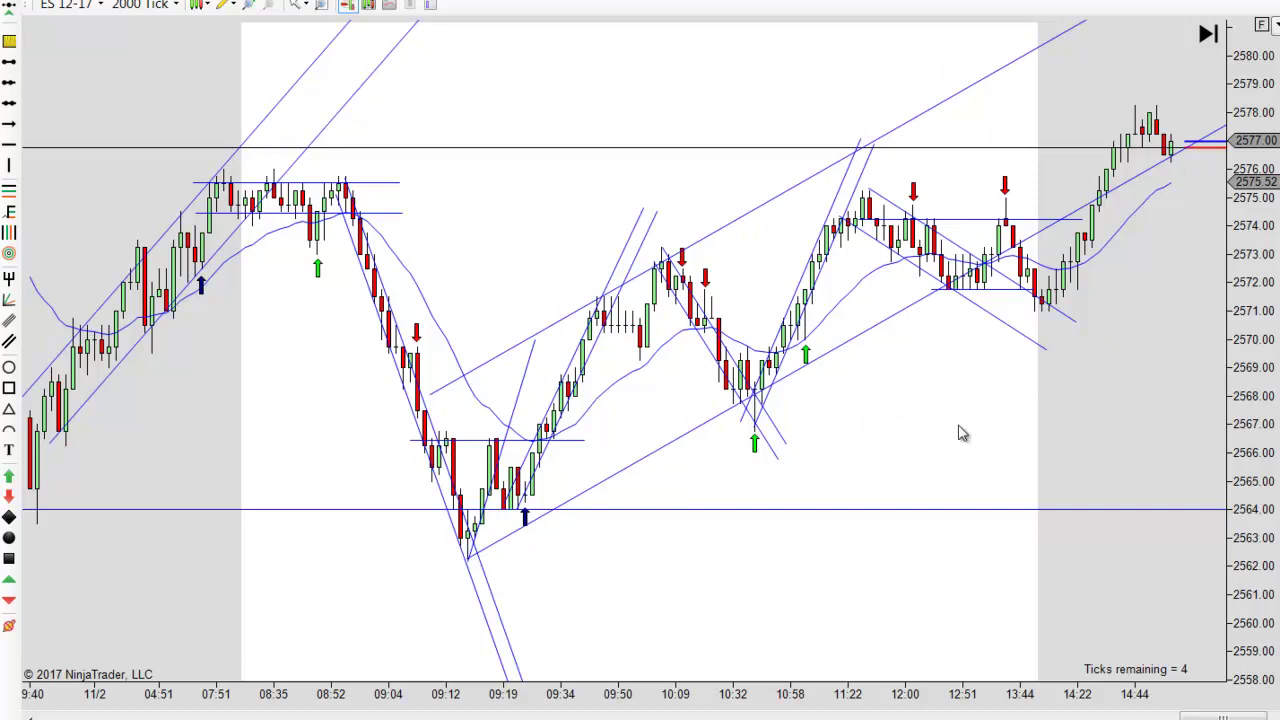
pyautogui.moveTo(962, 433); pyautogui.dragTo(980, 431)
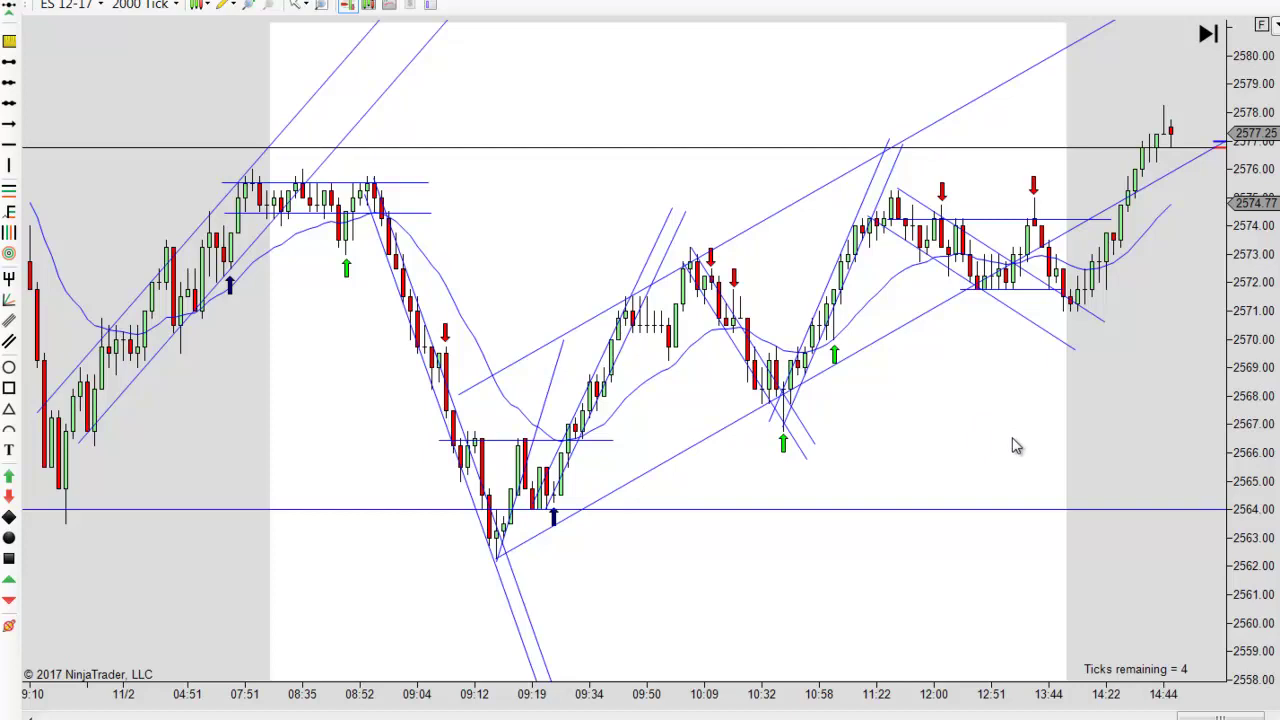
pyautogui.click(672, 458)
pyautogui.press('Delete')
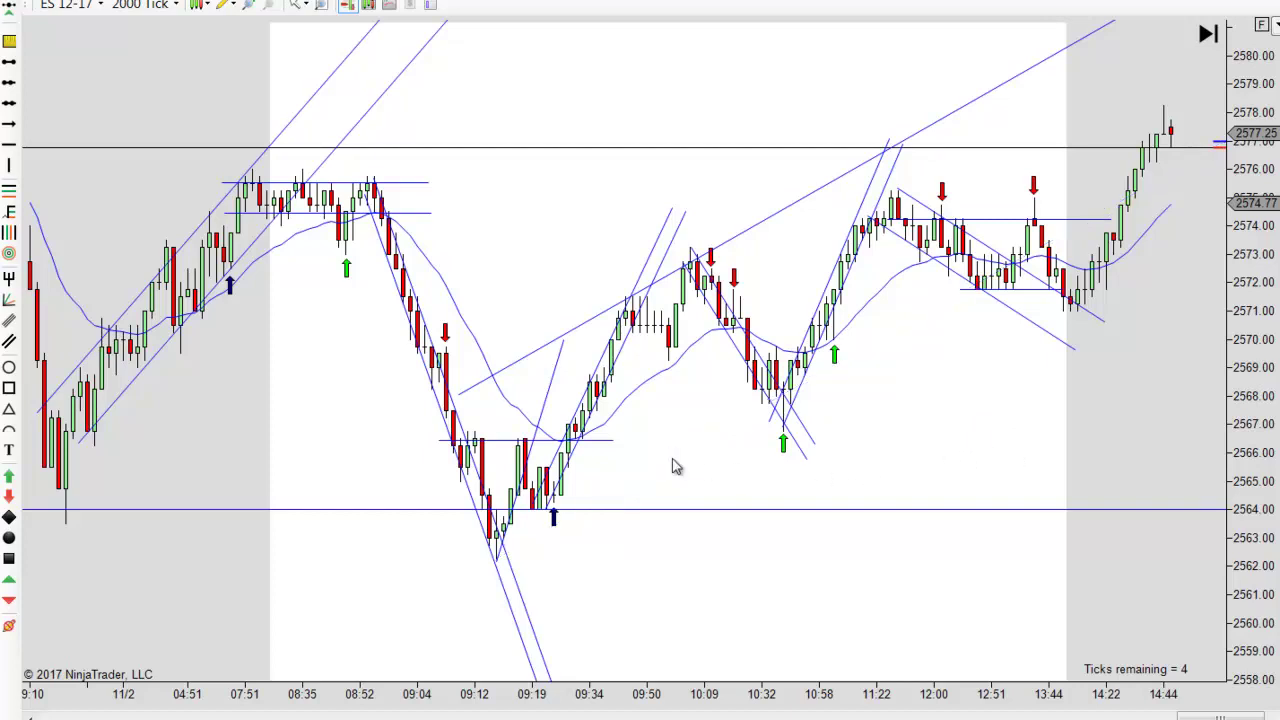
pyautogui.click(766, 217)
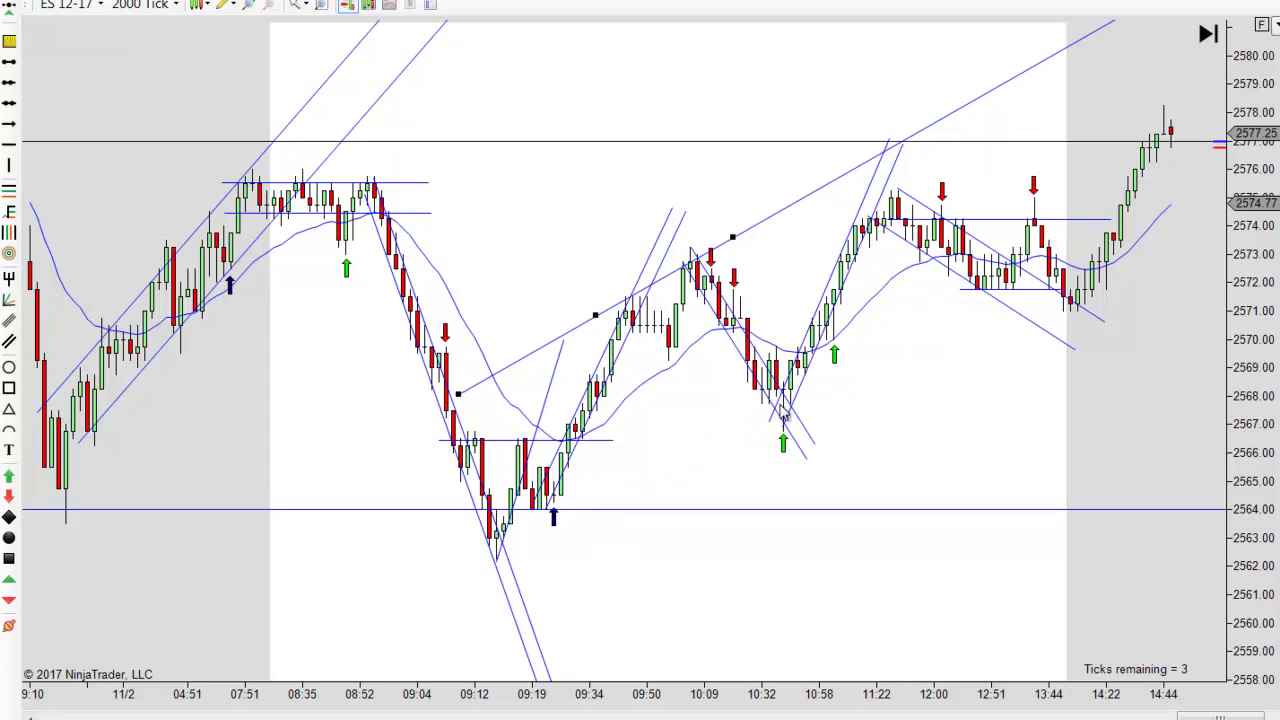
pyautogui.press('Delete')
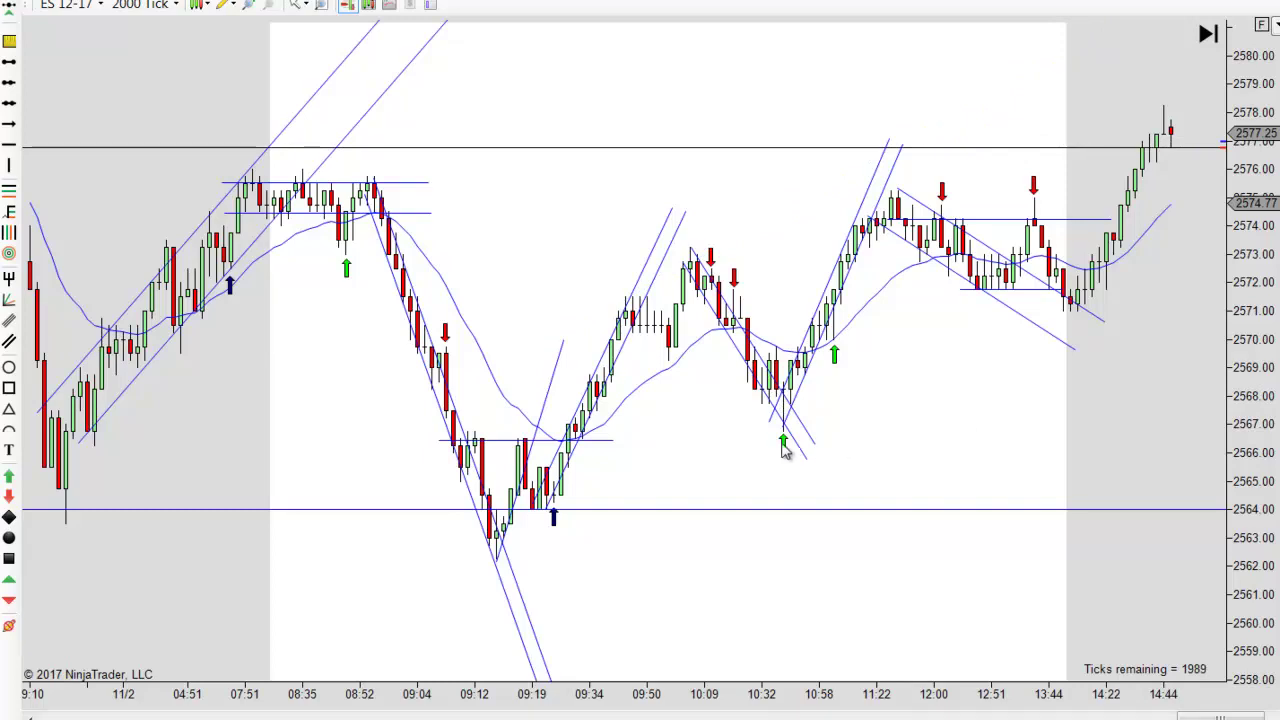
# - Extend the short horizontal line above the session low to about 12:00 and level it at about 2566.50
pyautogui.click(600, 443)
pyautogui.moveTo(600, 443); pyautogui.dragTo(851, 444)
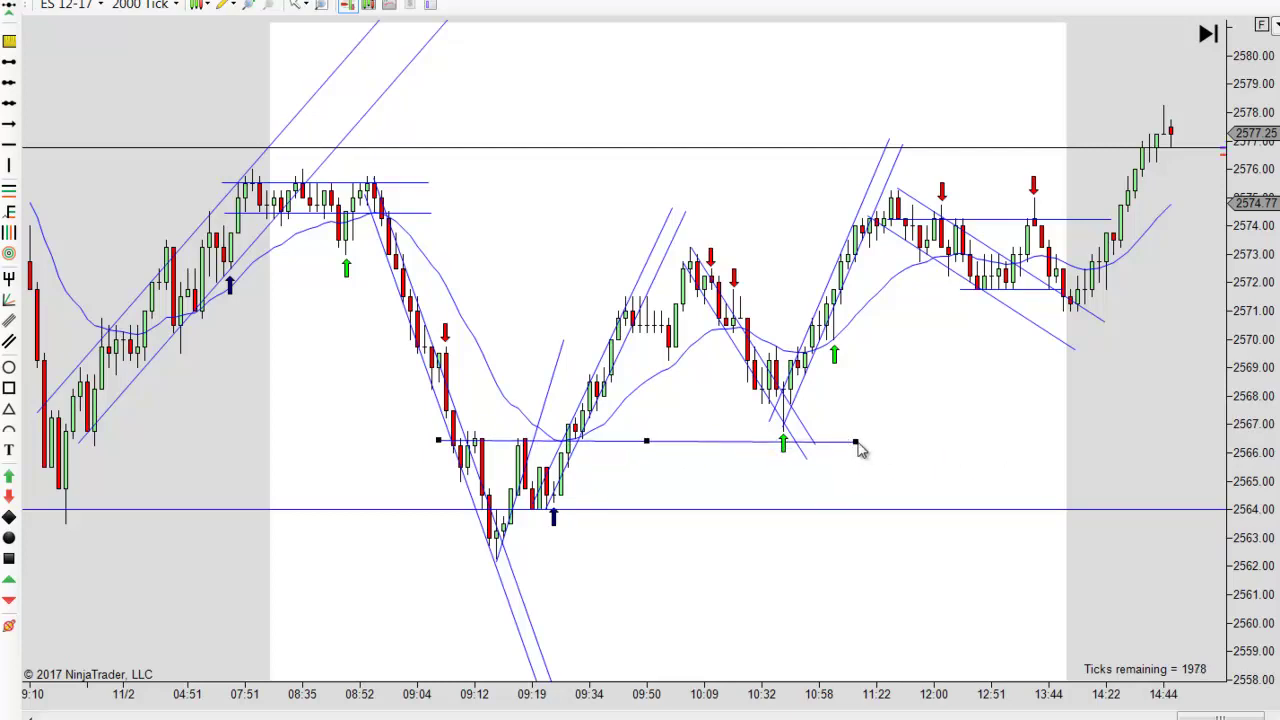
pyautogui.moveTo(852, 442); pyautogui.dragTo(912, 443)
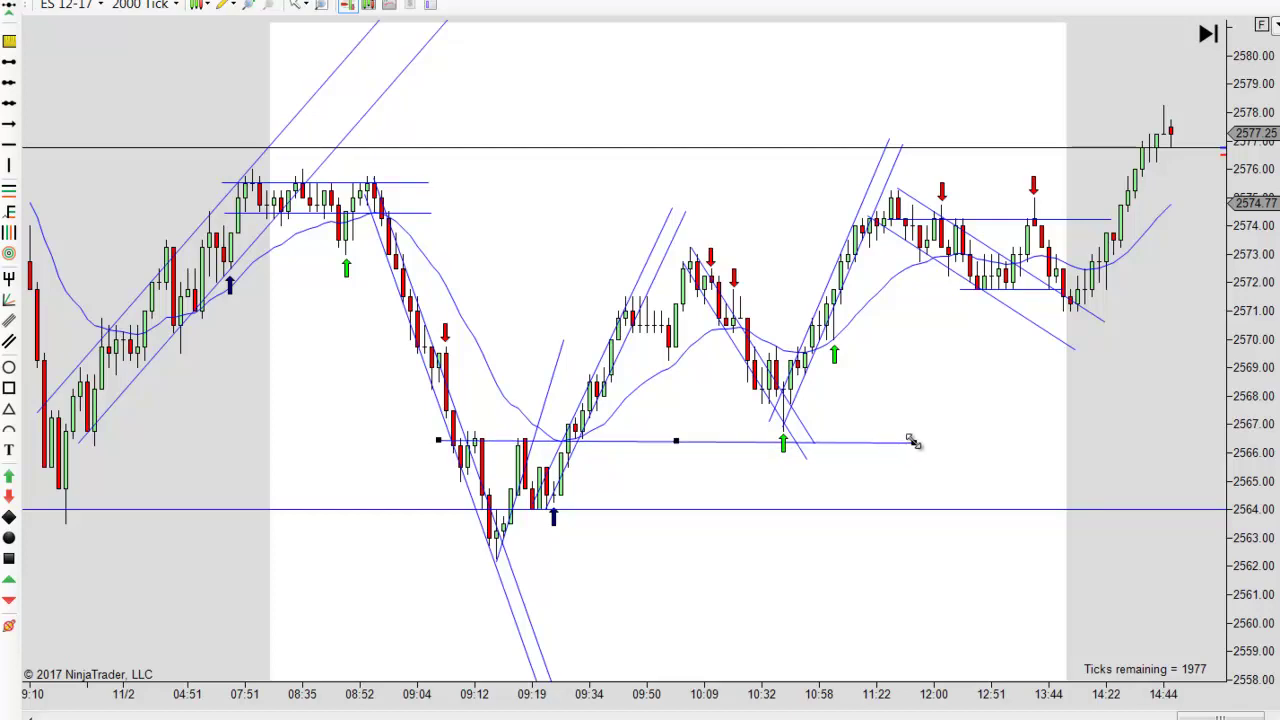
pyautogui.moveTo(716, 439); pyautogui.dragTo(729, 431)
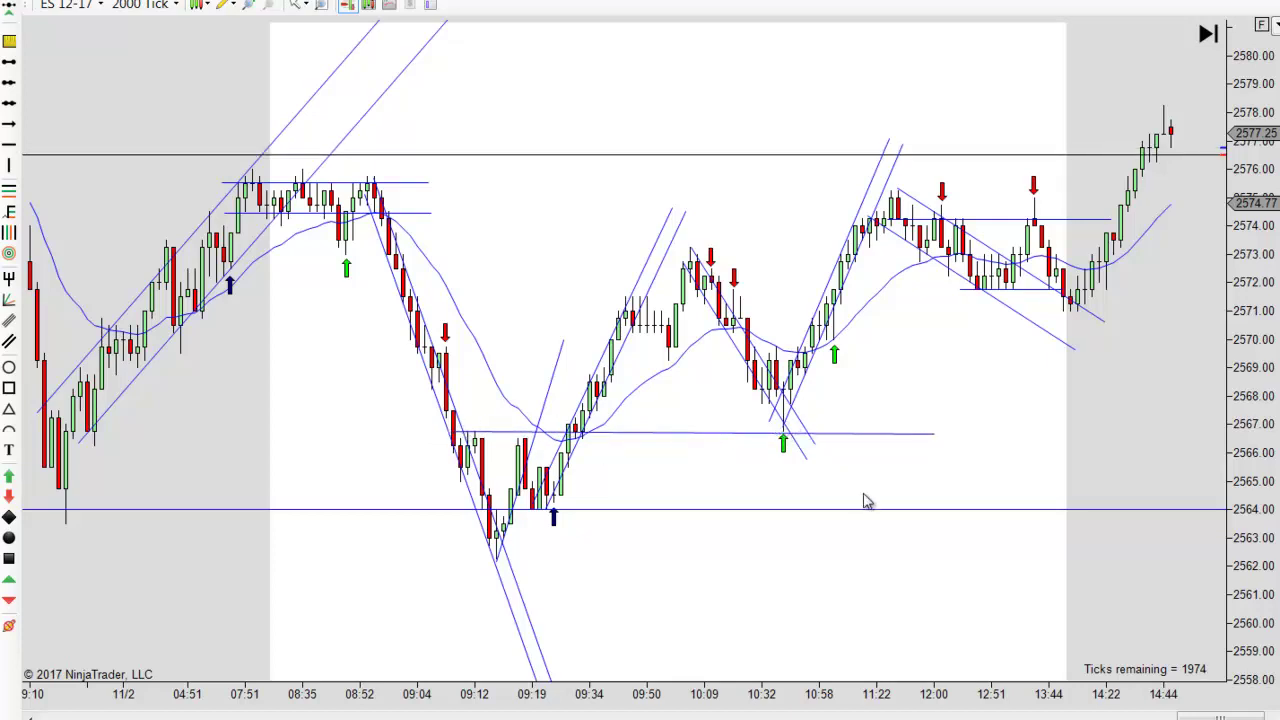
pyautogui.moveTo(680, 434); pyautogui.dragTo(669, 438)
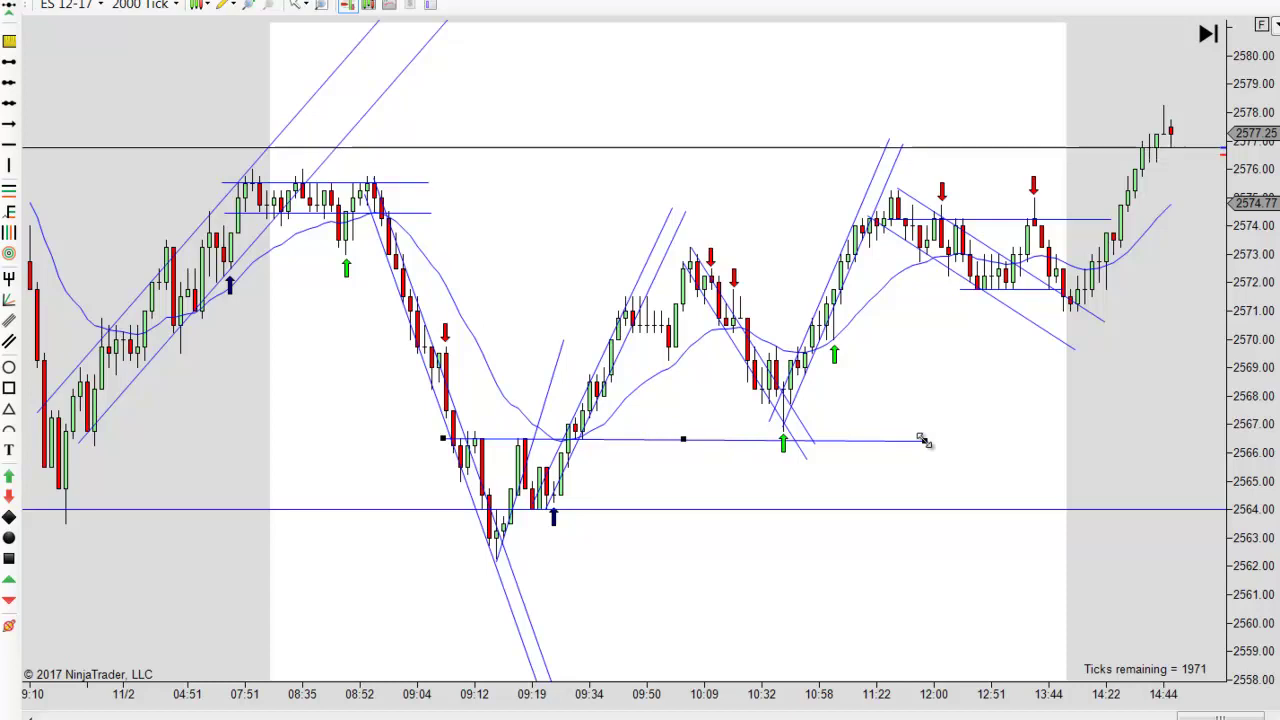
pyautogui.moveTo(930, 444); pyautogui.dragTo(944, 449)
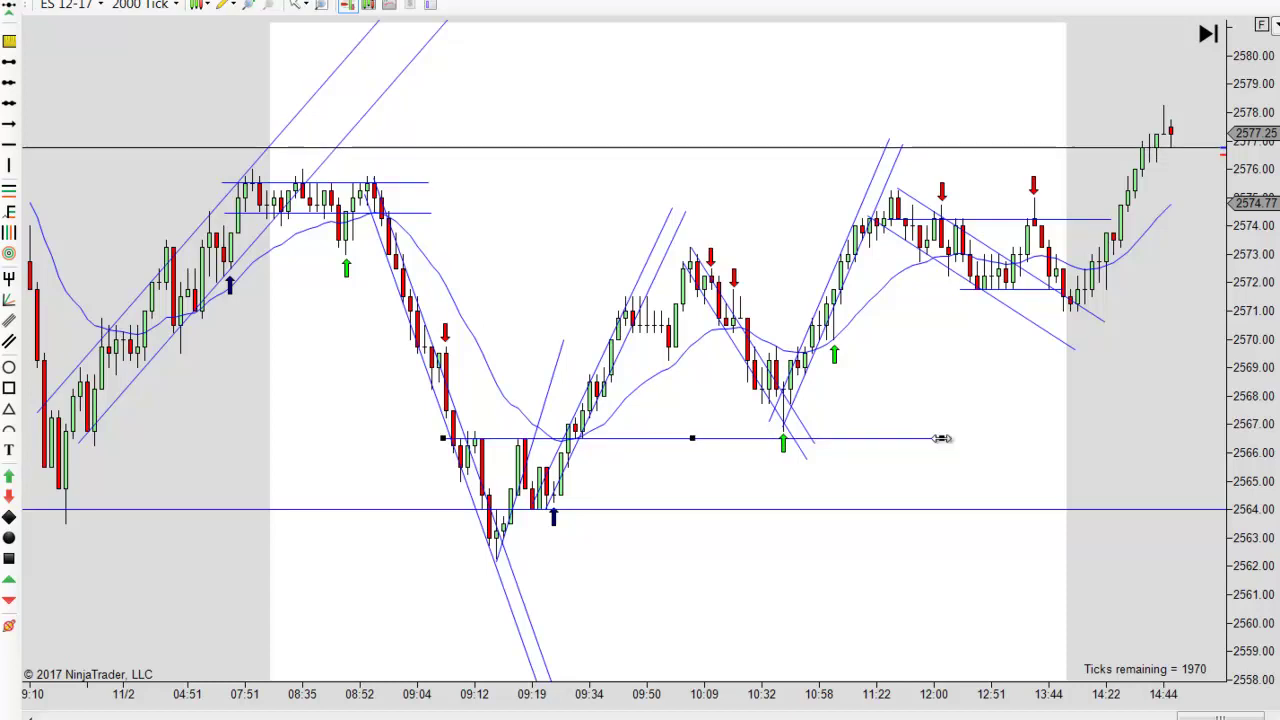
pyautogui.moveTo(711, 436); pyautogui.dragTo(718, 429)
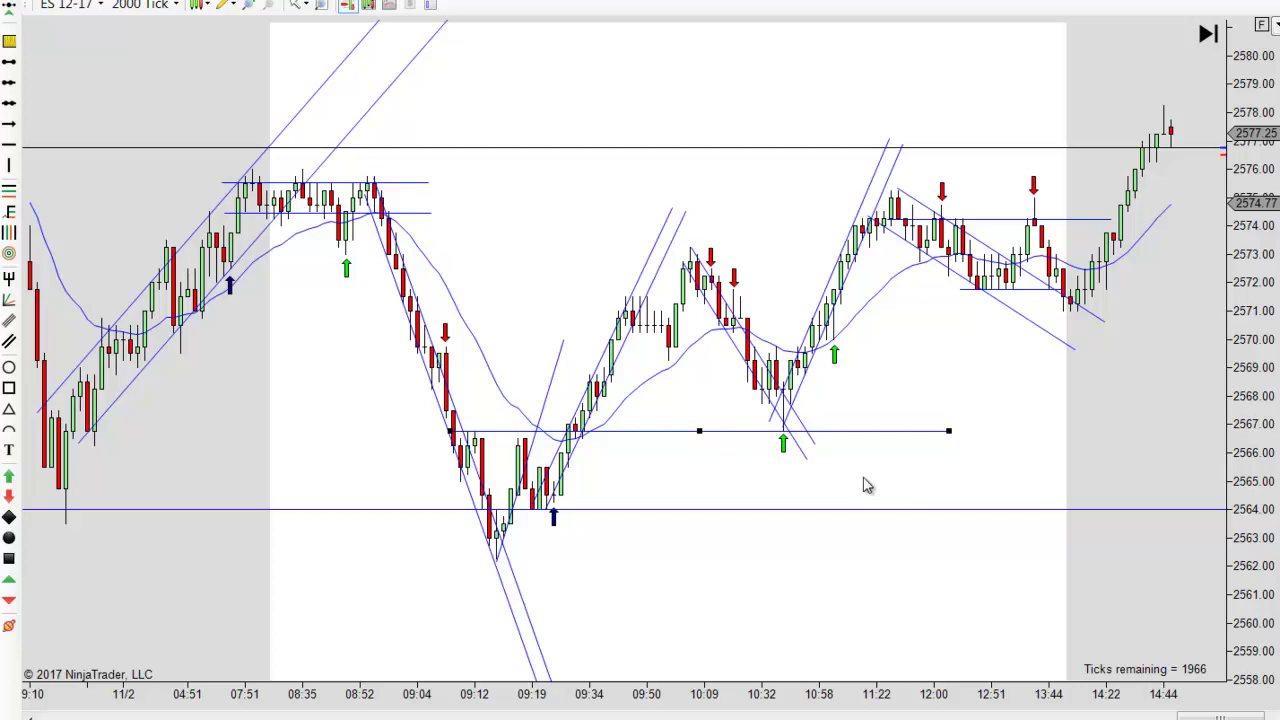
pyautogui.moveTo(646, 434); pyautogui.dragTo(640, 443)
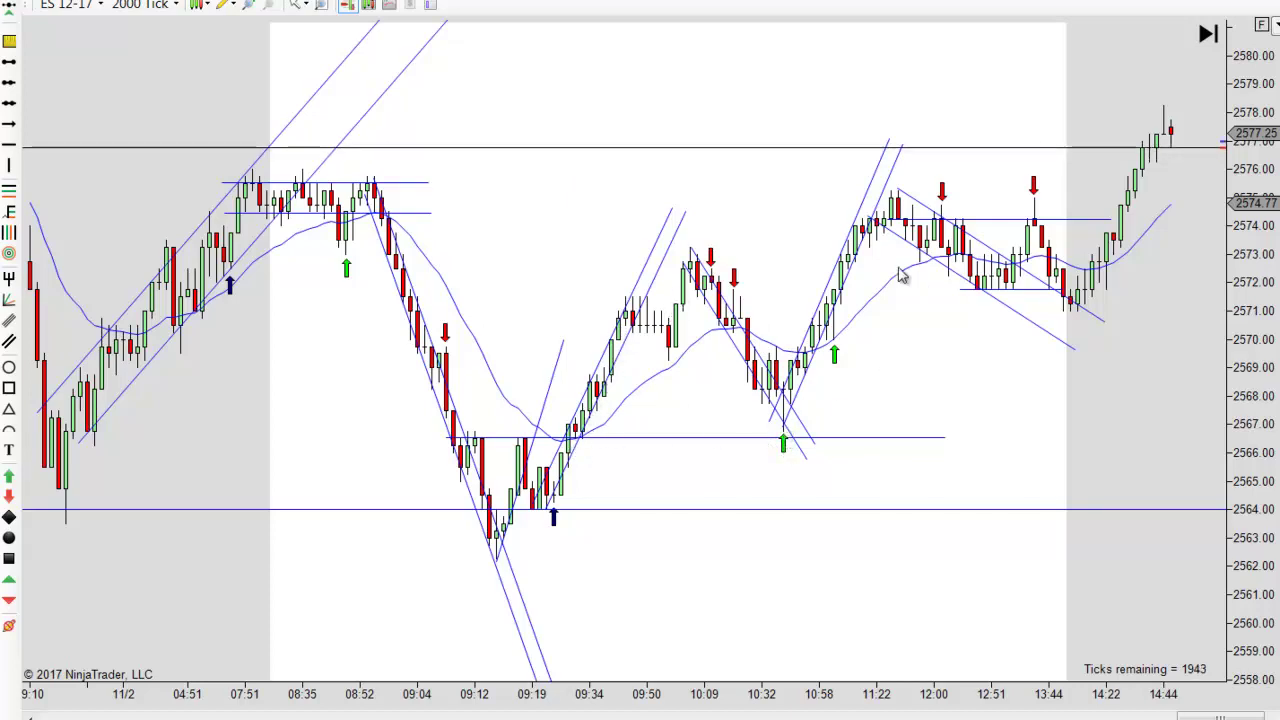
# - Raise the full-width horizontal line at 2564.00 to about 2564.75
pyautogui.moveTo(977, 389); pyautogui.dragTo(991, 391)
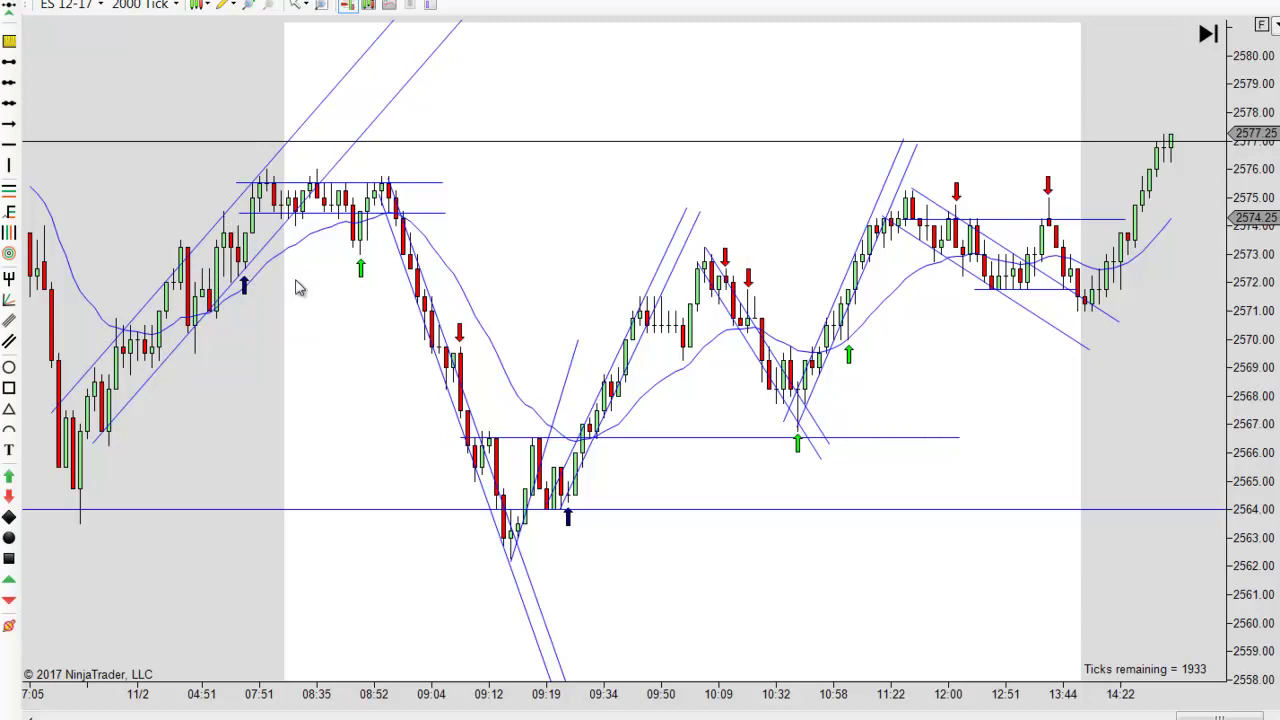
pyautogui.scroll(3, 370, 325)
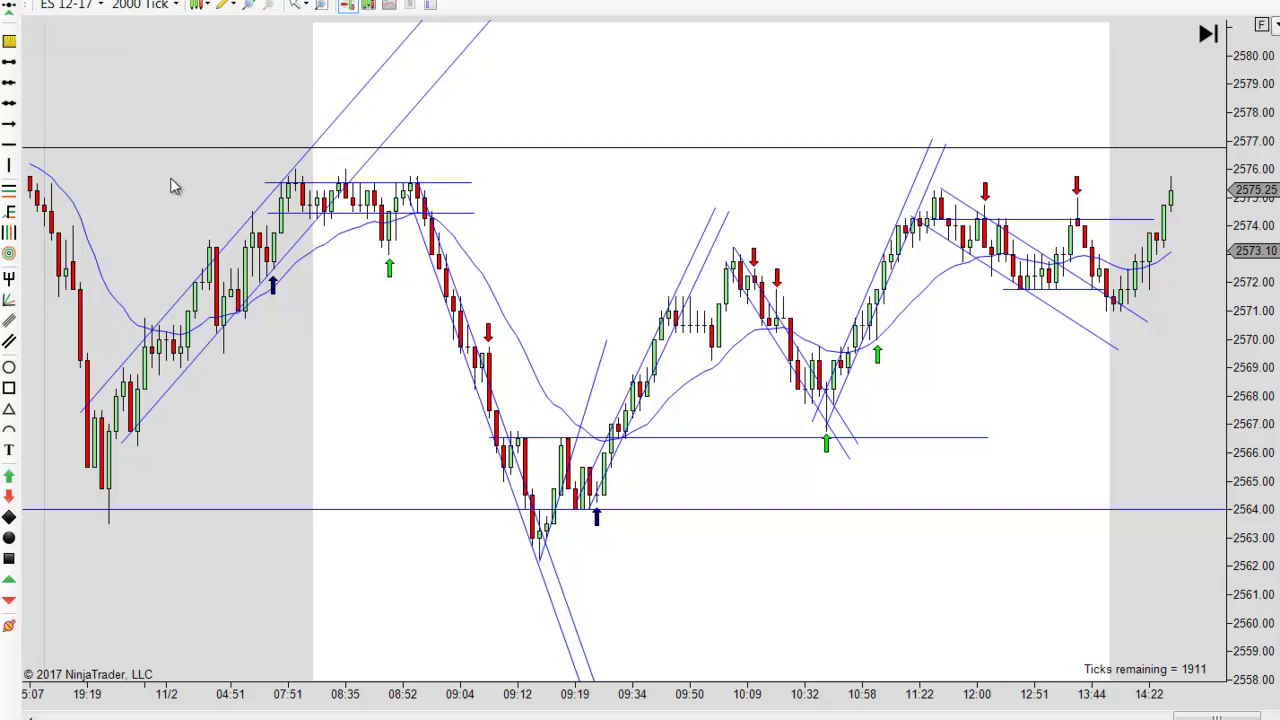
pyautogui.moveTo(177, 189); pyautogui.dragTo(100, 209)
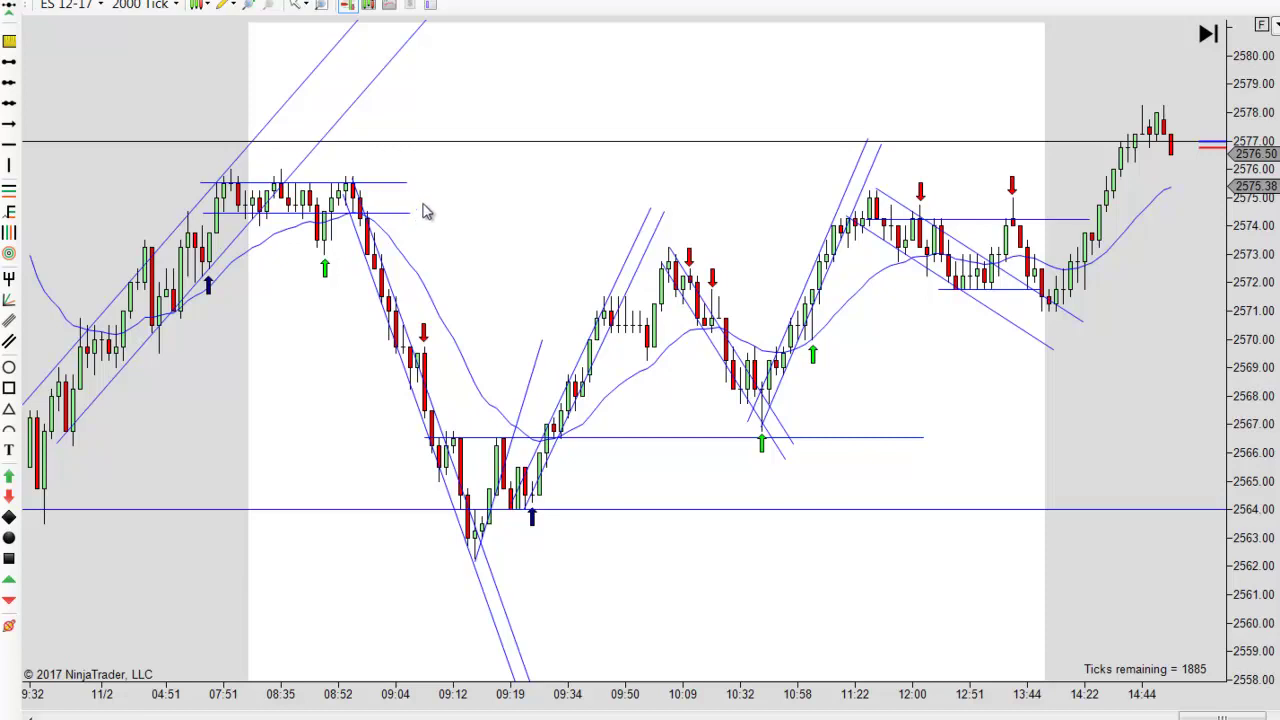
pyautogui.moveTo(501, 205); pyautogui.dragTo(515, 204)
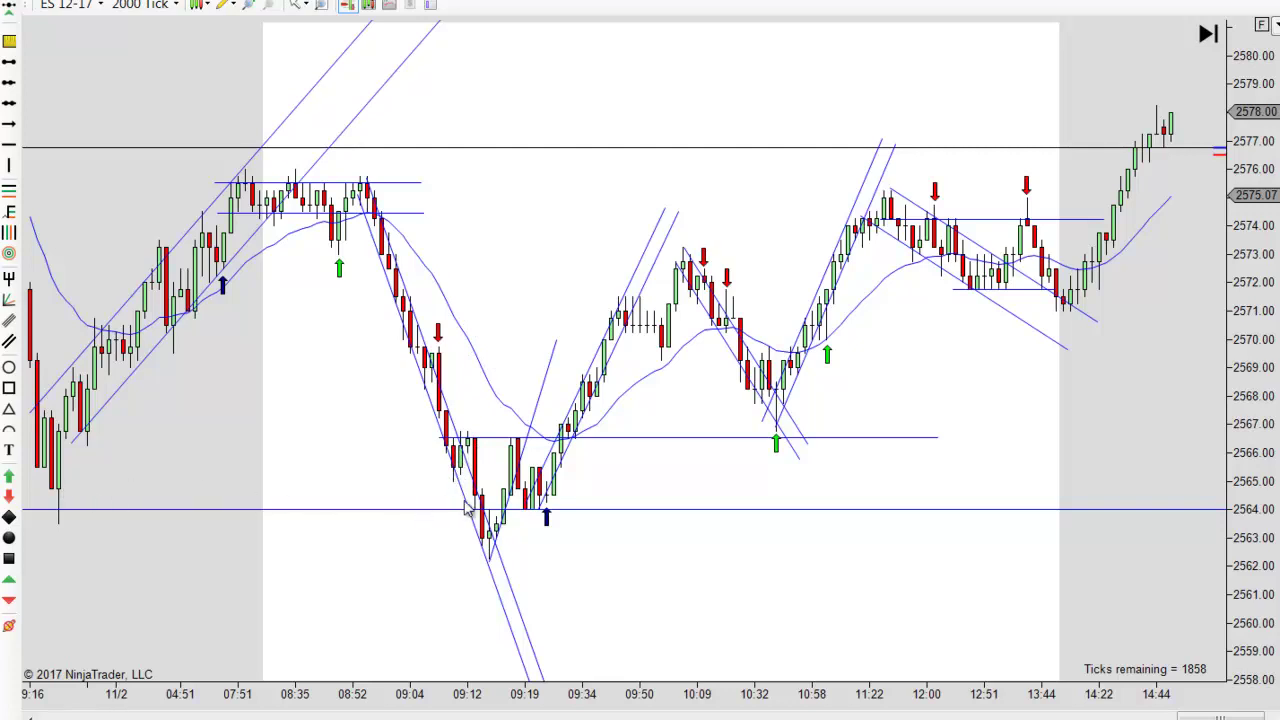
pyautogui.moveTo(409, 510); pyautogui.dragTo(428, 490)
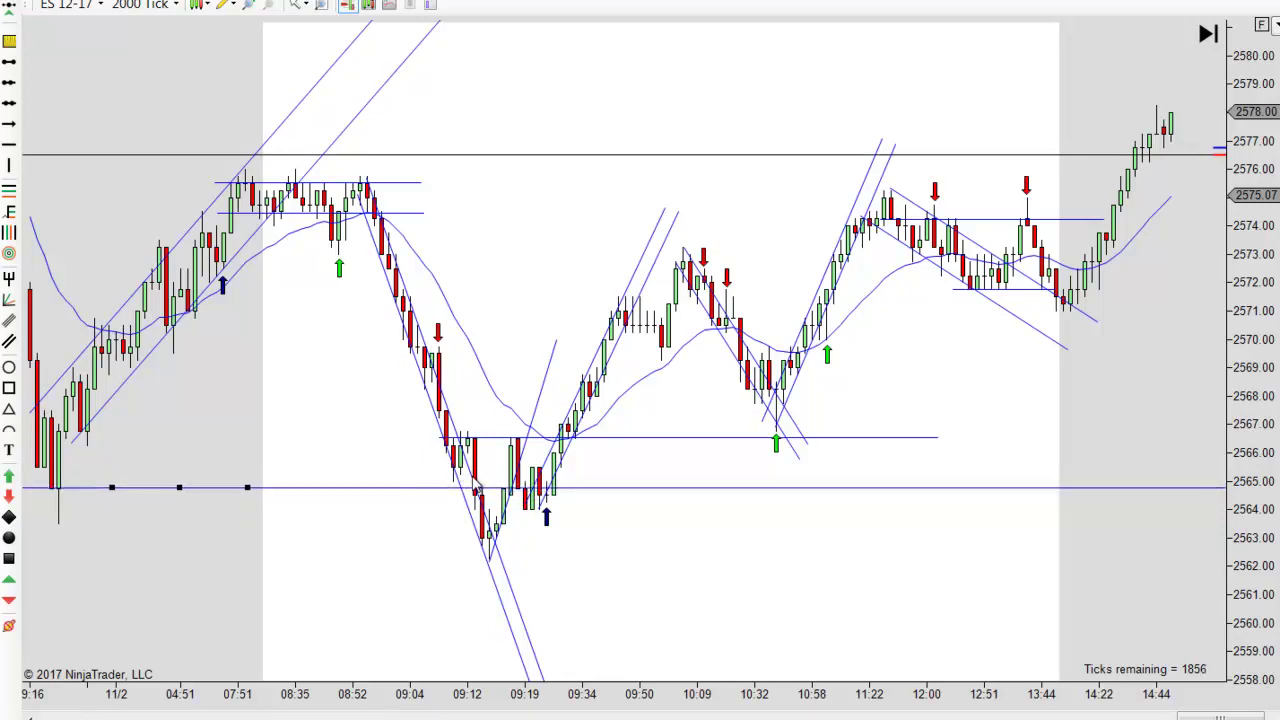
# - Place a down arrow above the 09:12 bar at the 2566.50 line and set its color to Lime
pyautogui.click(9, 497)
pyautogui.click(470, 430)
pyautogui.doubleClick(467, 412)
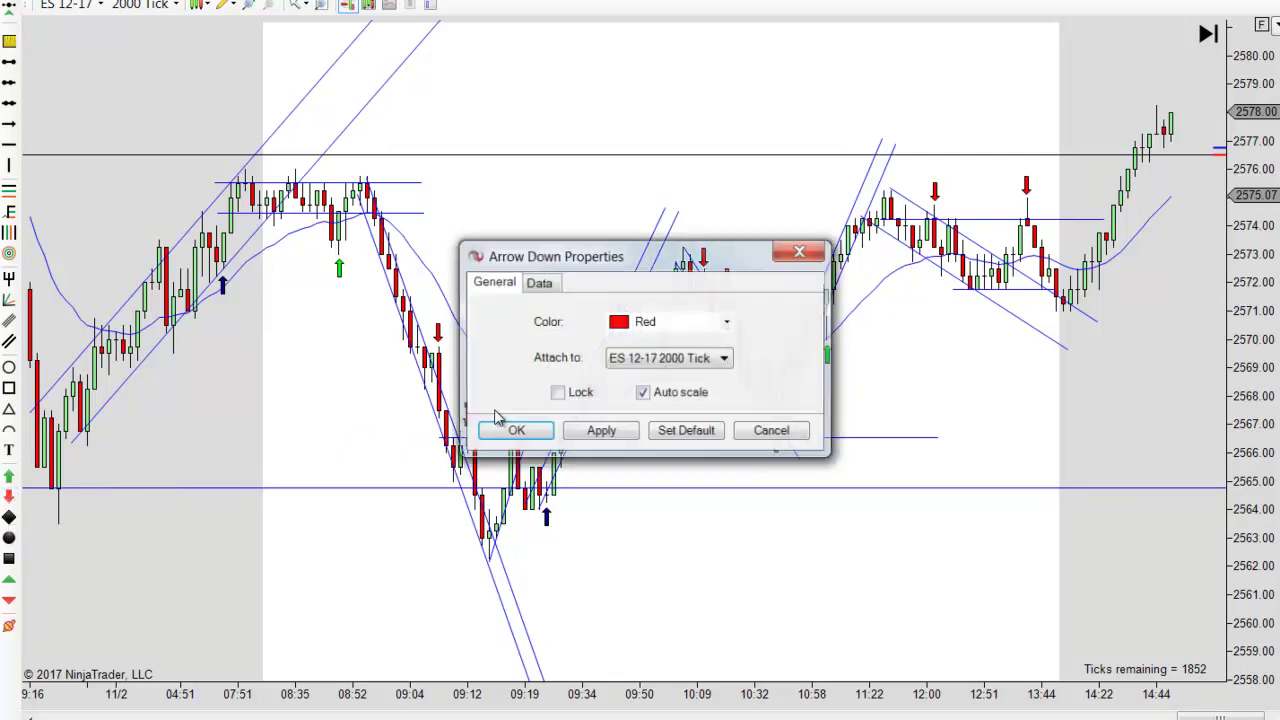
pyautogui.click(729, 322)
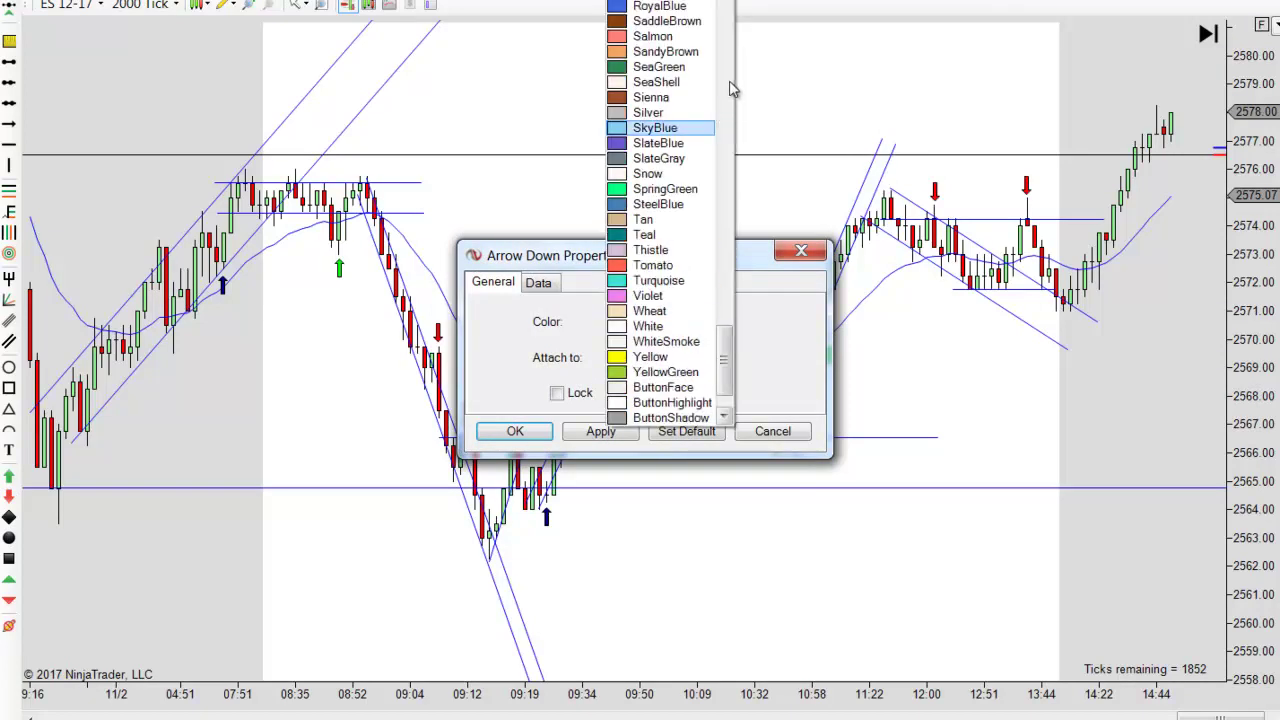
pyautogui.scroll(10, 733, 90)
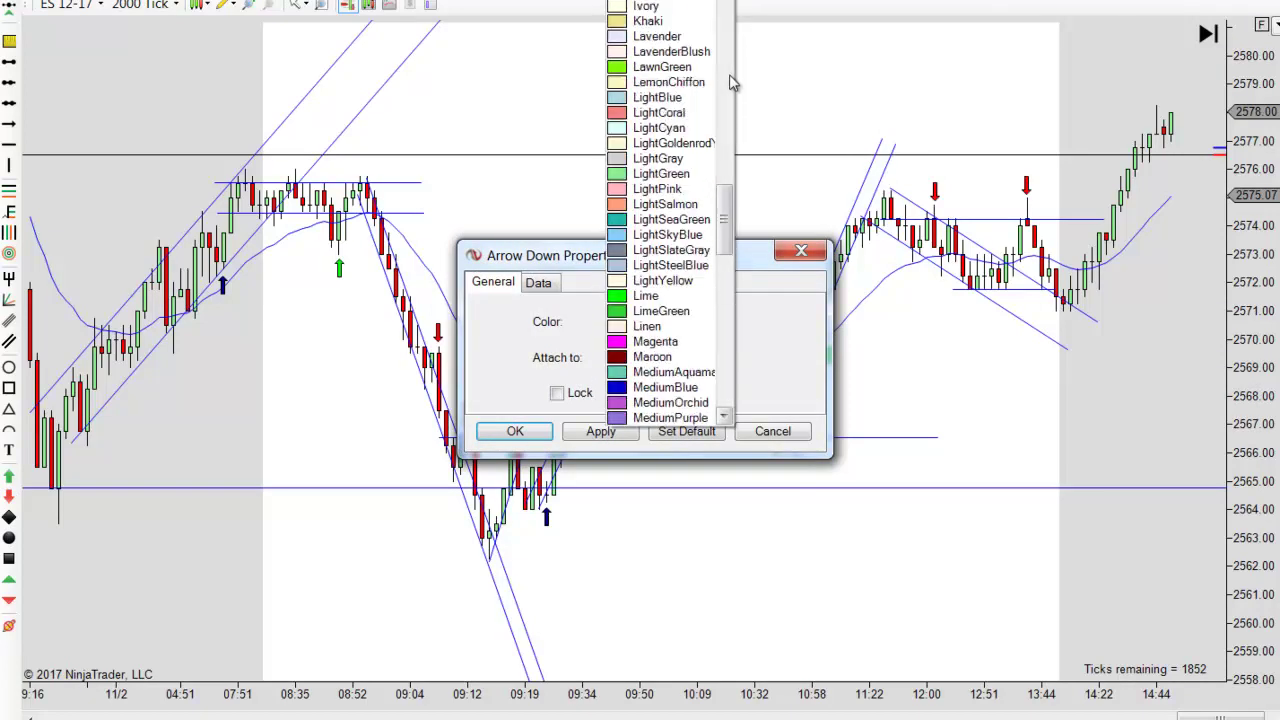
pyautogui.click(640, 297)
pyautogui.click(518, 432)
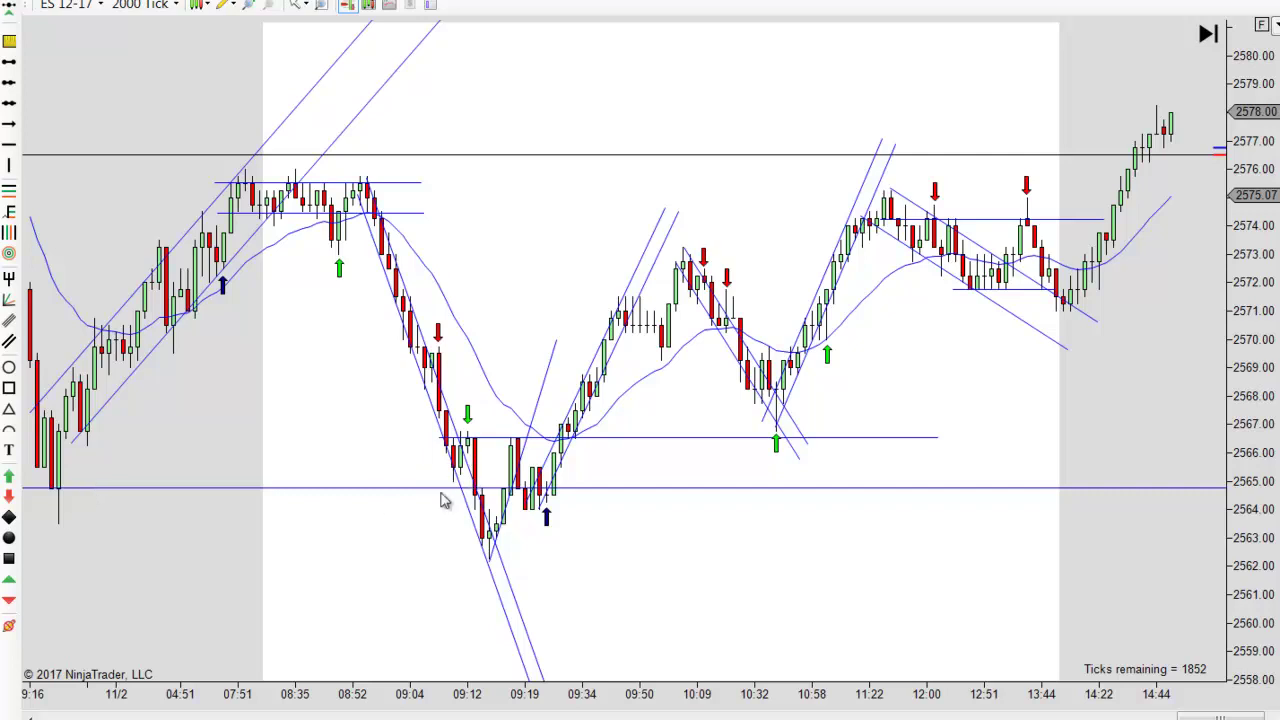
# - Move the full-width horizontal line down to 2564.00
pyautogui.click(162, 488)
pyautogui.moveTo(162, 488); pyautogui.dragTo(172, 509)
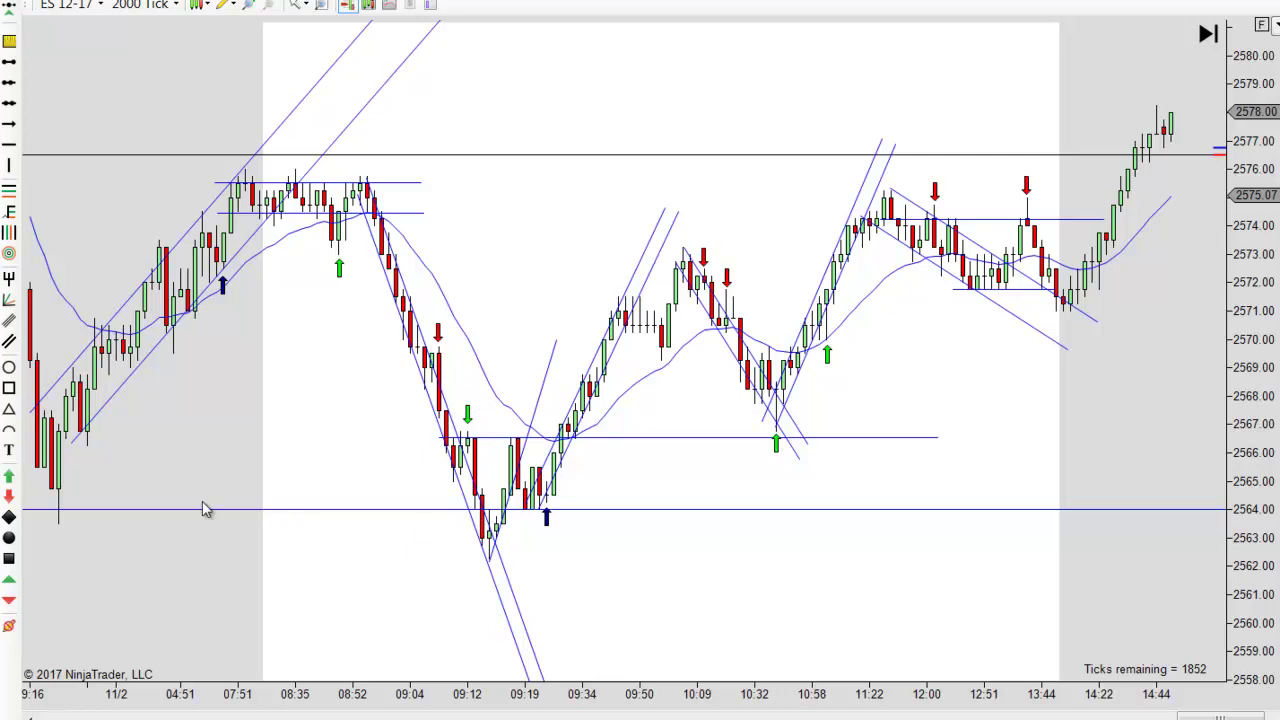
# - Draw an arrow line along the rally from 2564.00, move its start to the swing low after 10:32, and stretch its tip to about 2577.75
pyautogui.scroll(3, 180, 560)
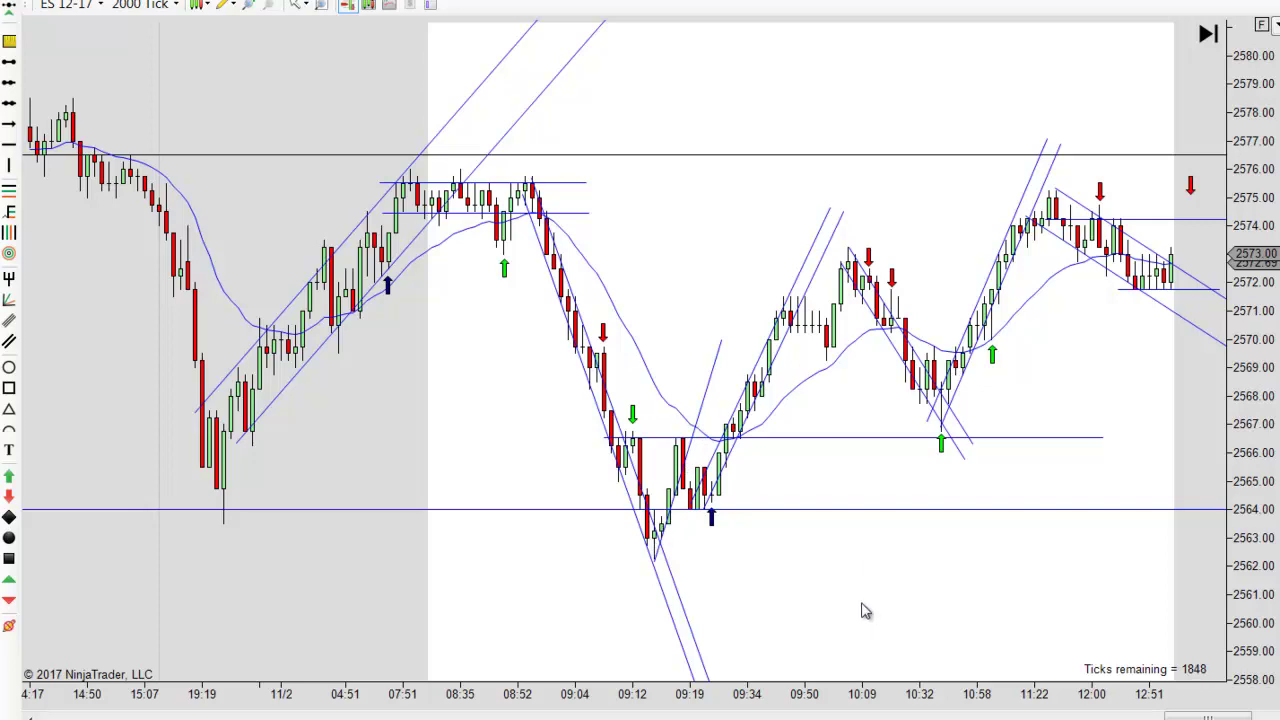
pyautogui.scroll(-3, 862, 608)
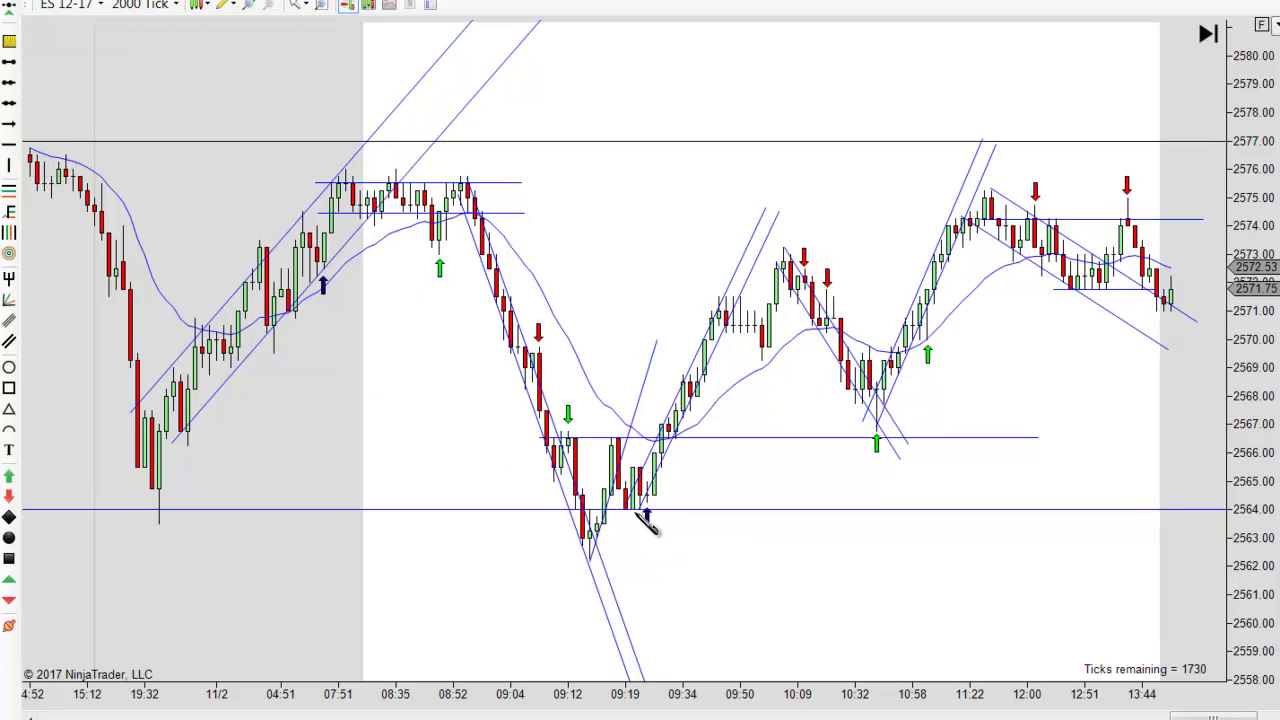
pyautogui.moveTo(742, 275); pyautogui.dragTo(776, 248)
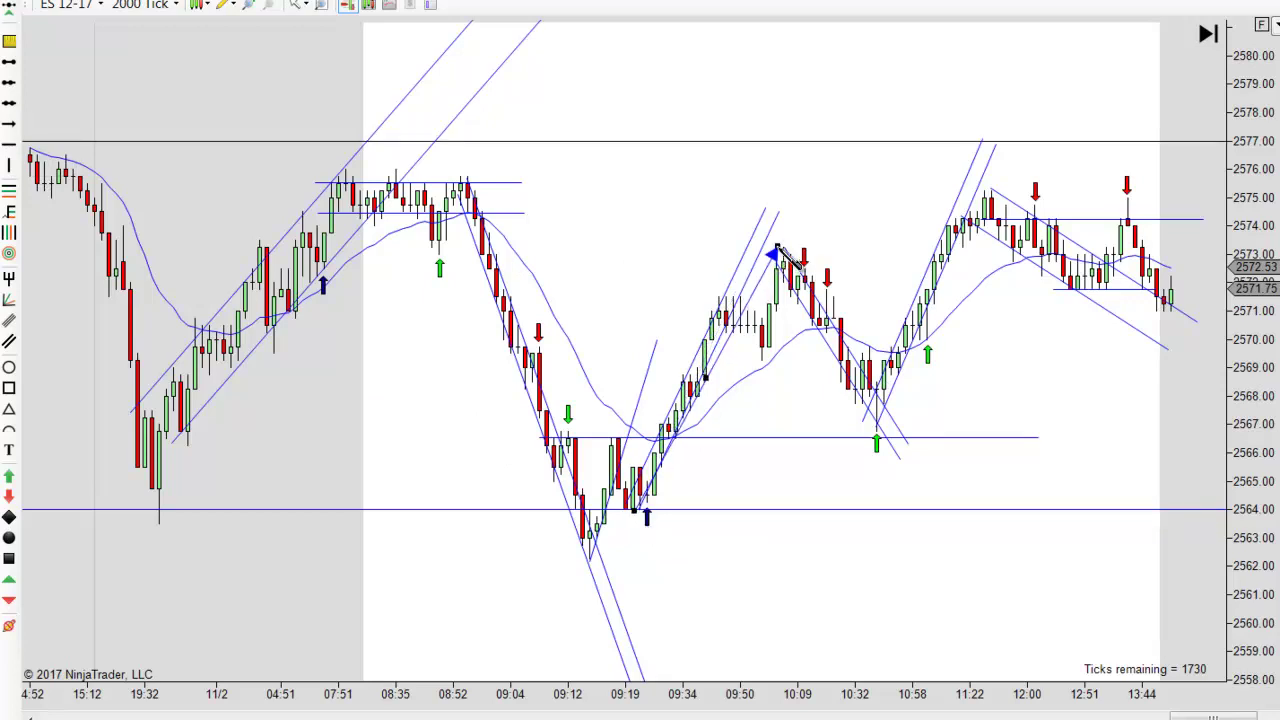
pyautogui.moveTo(732, 357); pyautogui.dragTo(965, 272)
pyautogui.moveTo(1100, 443); pyautogui.dragTo(950, 405)
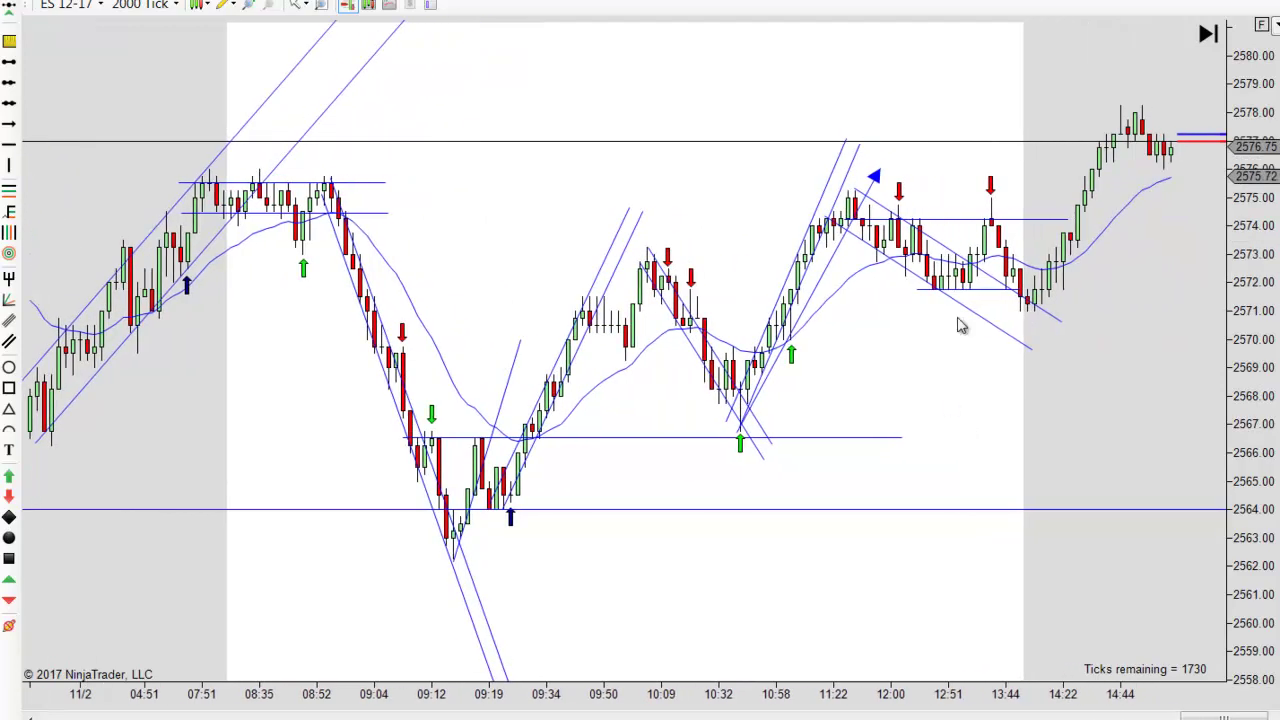
pyautogui.moveTo(829, 263); pyautogui.dragTo(646, 252)
pyautogui.moveTo(540, 426); pyautogui.dragTo(828, 297)
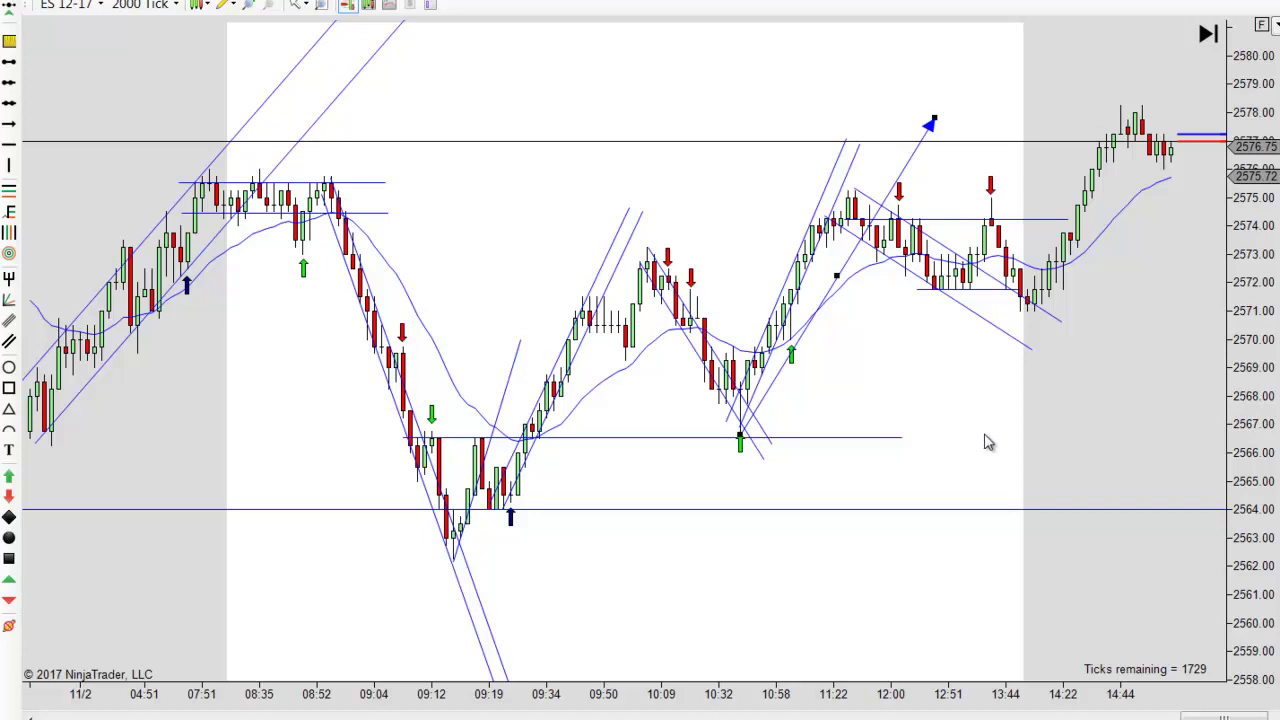
pyautogui.click(1107, 382)
pyautogui.moveTo(1120, 409); pyautogui.dragTo(1059, 420)
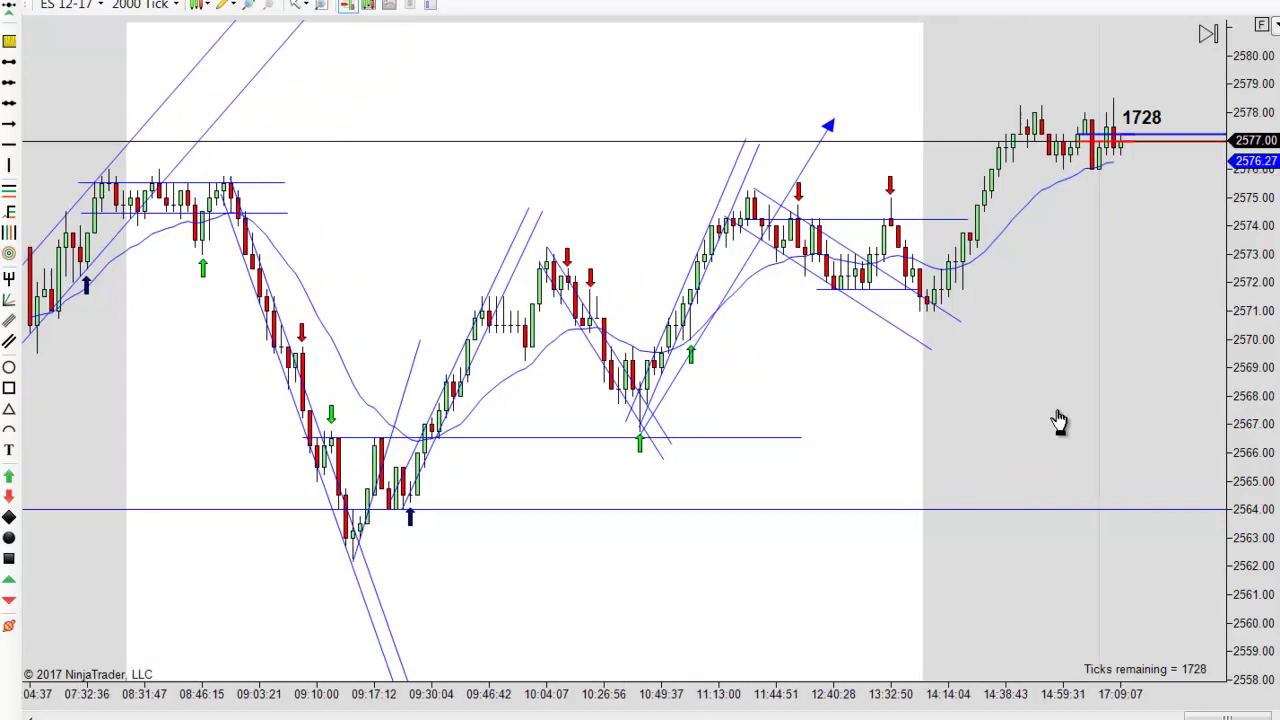
pyautogui.click(297, 5)
pyautogui.click(323, 46)
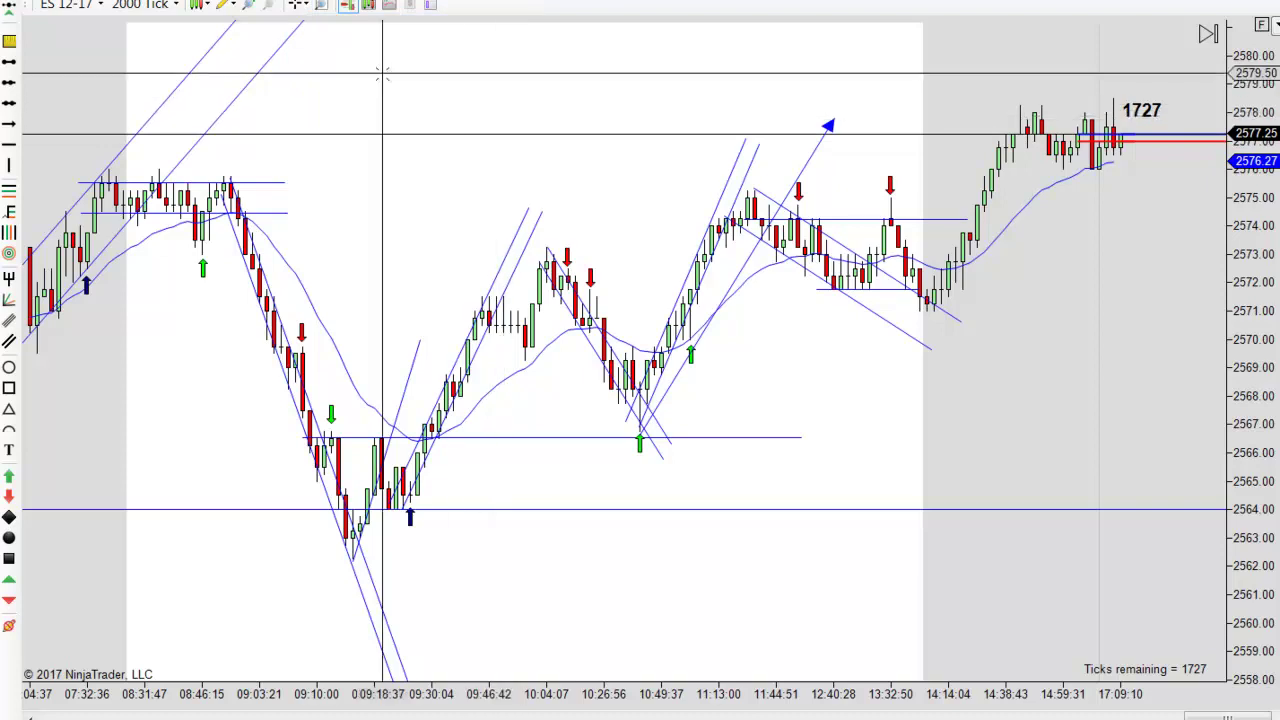
pyautogui.click(301, 5)
pyautogui.click(322, 25)
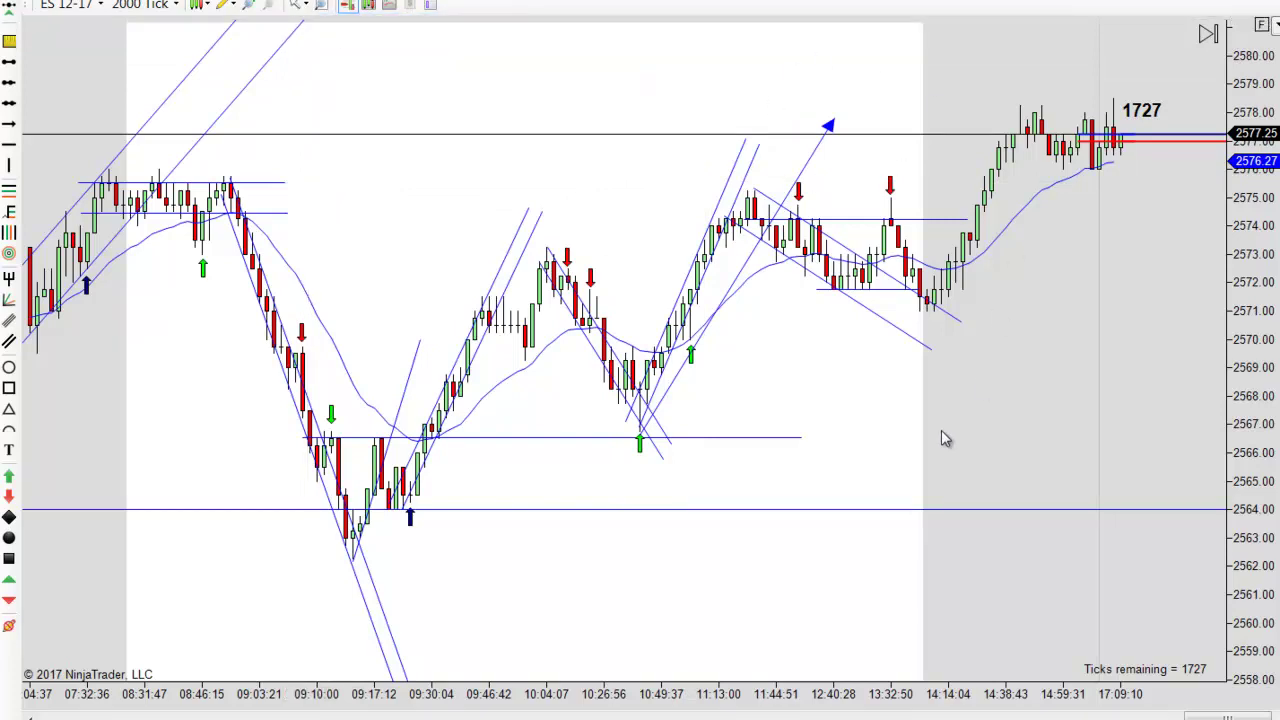
# - Delete the arrow line projected from the swing low after 10:32
pyautogui.scroll(3, 998, 400)
pyautogui.click(878, 155)
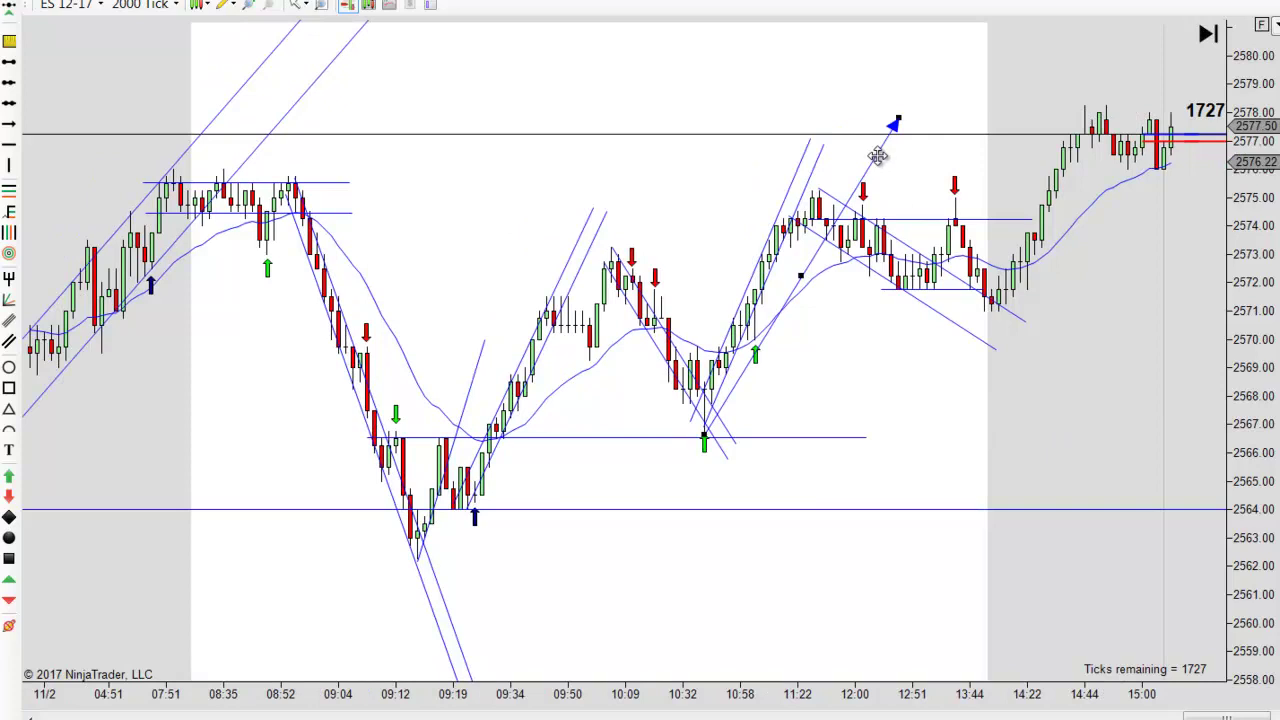
pyautogui.press('Delete')
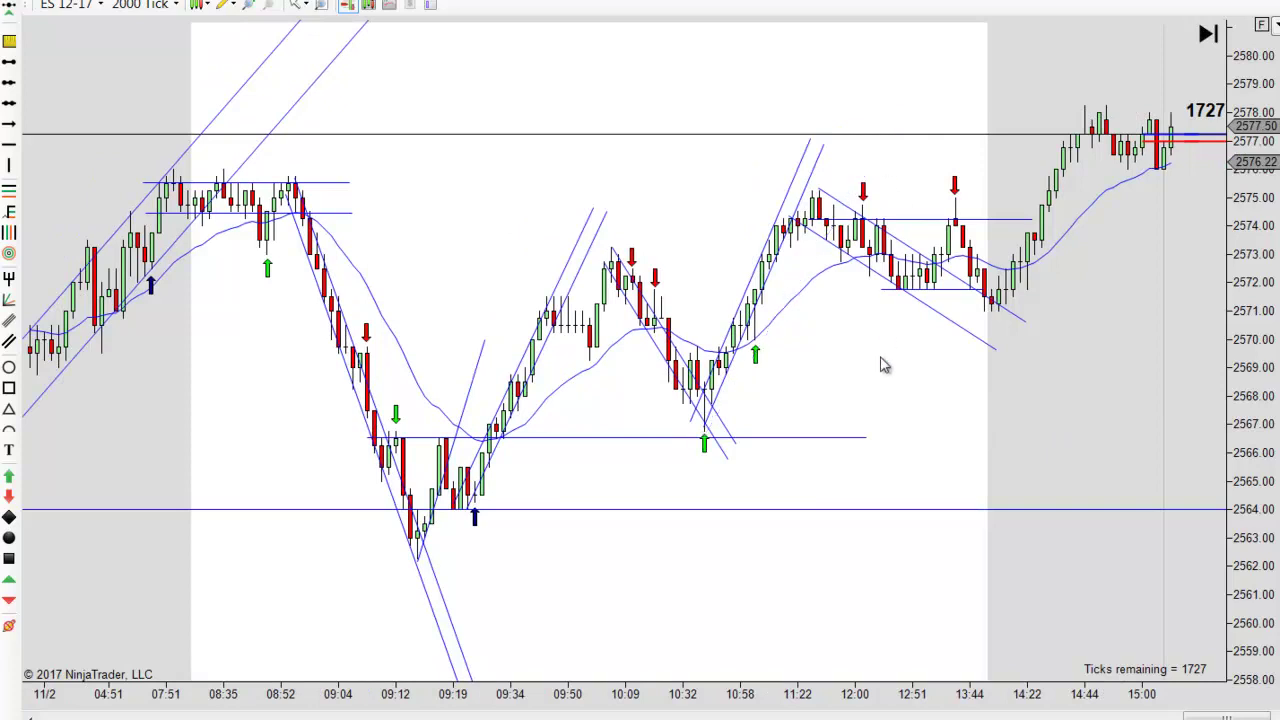
# - Place an up arrow at the session's swing low just after 09:12, at about 2562.50
pyautogui.scroll(1, 892, 398)
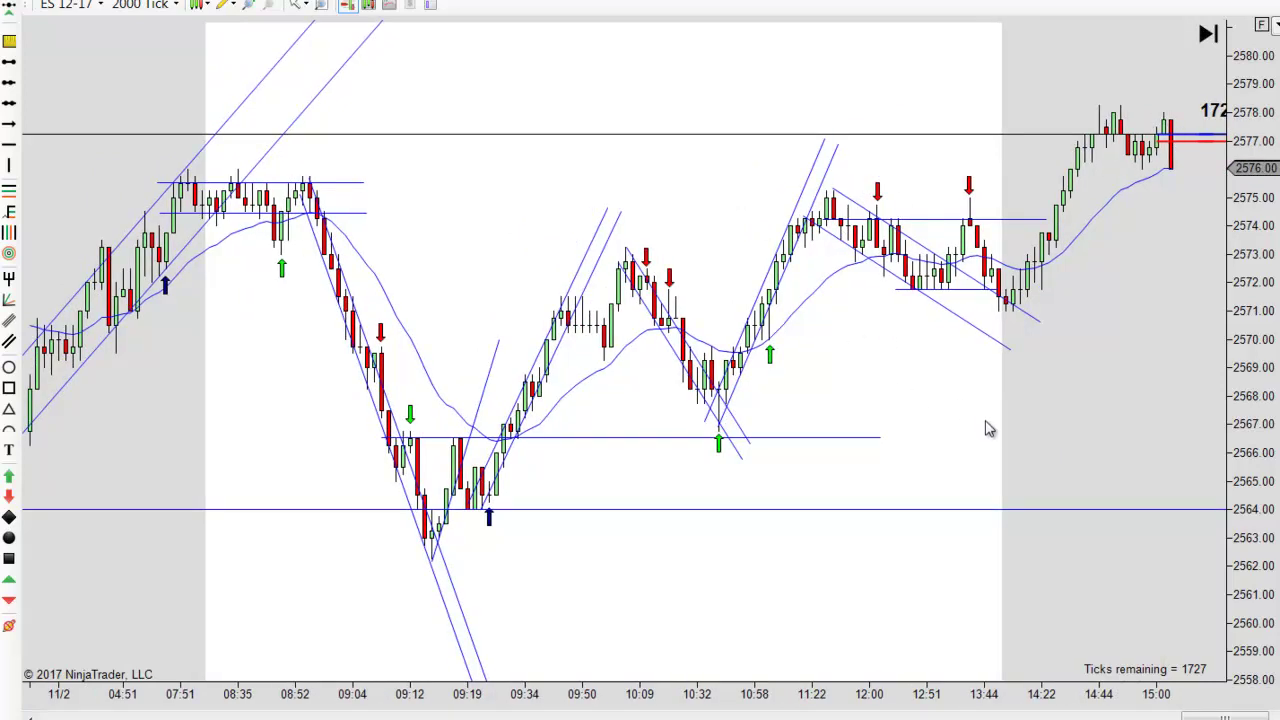
pyautogui.scroll(2, 1000, 432)
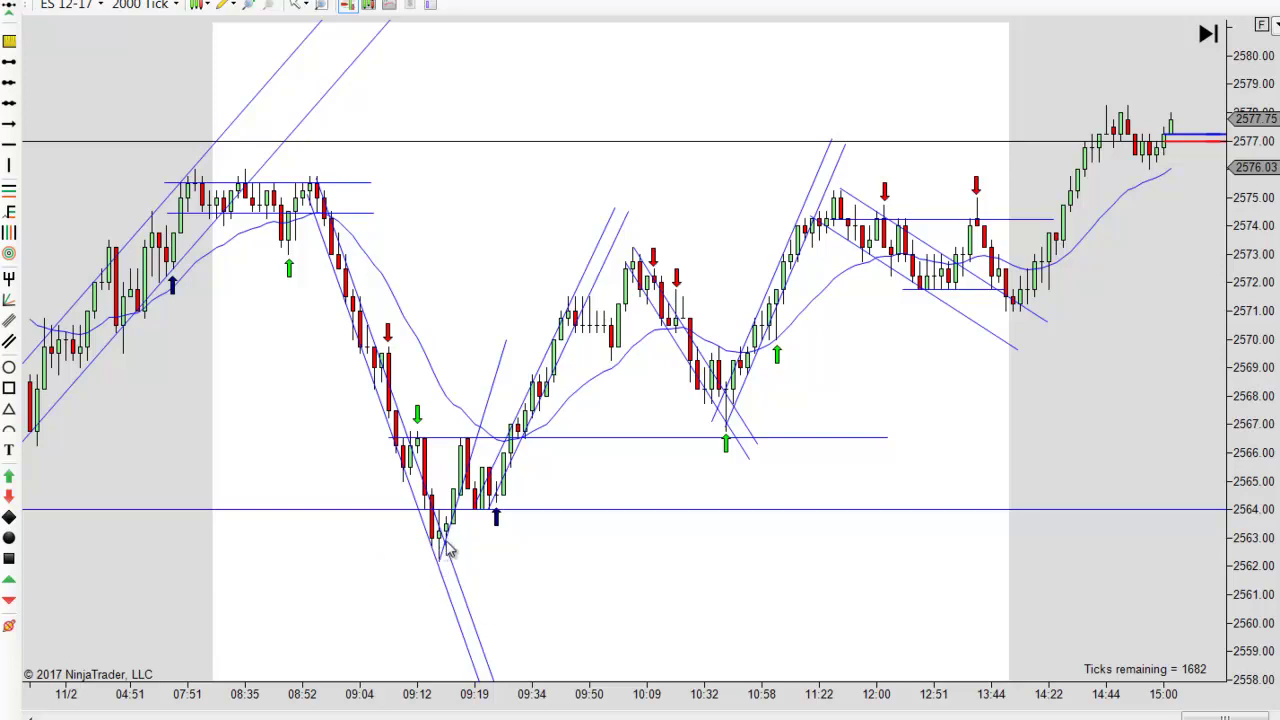
pyautogui.click(12, 477)
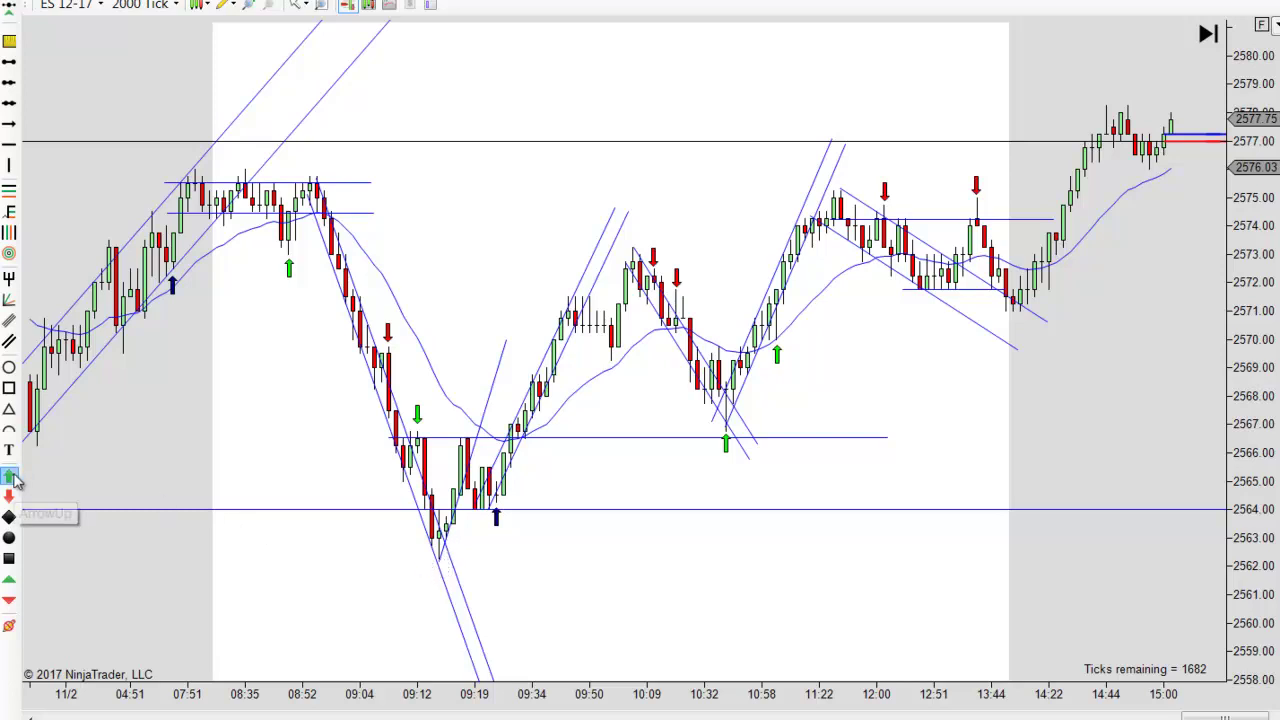
pyautogui.click(444, 549)
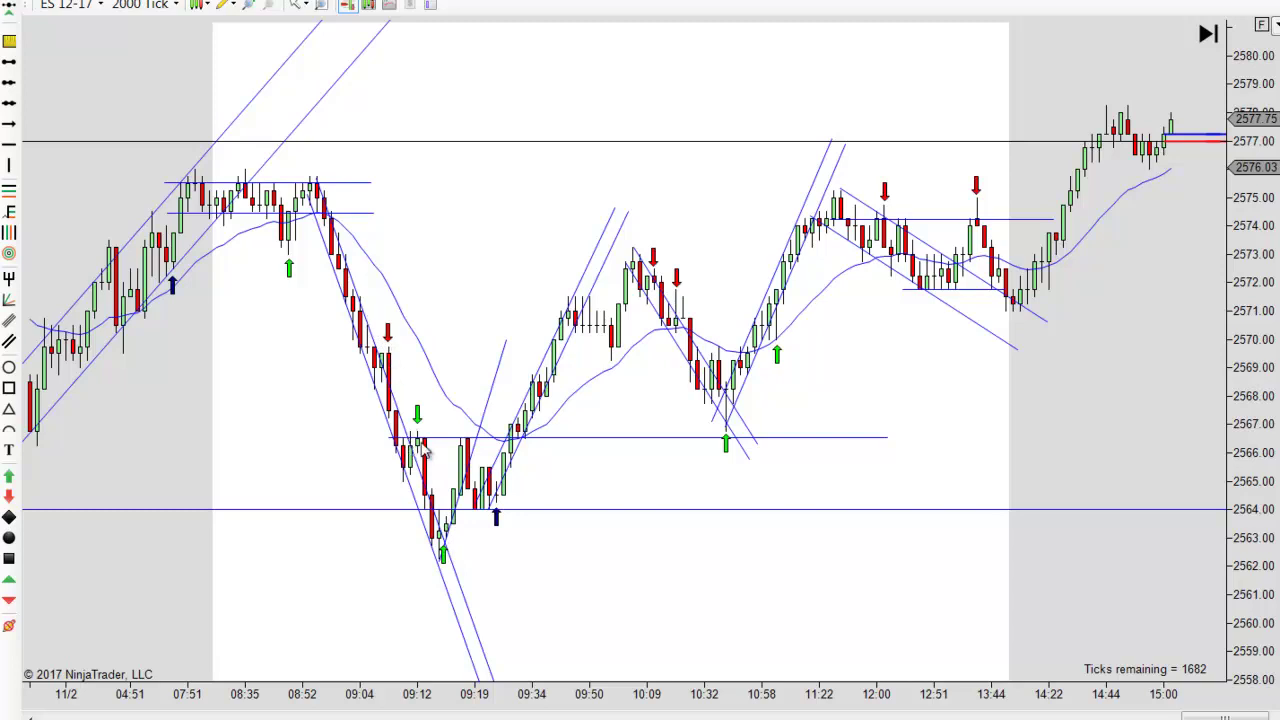
# - Widen the bar spacing and return the price axis from fixed to automatic scaling
pyautogui.scroll(1, 700, 590)
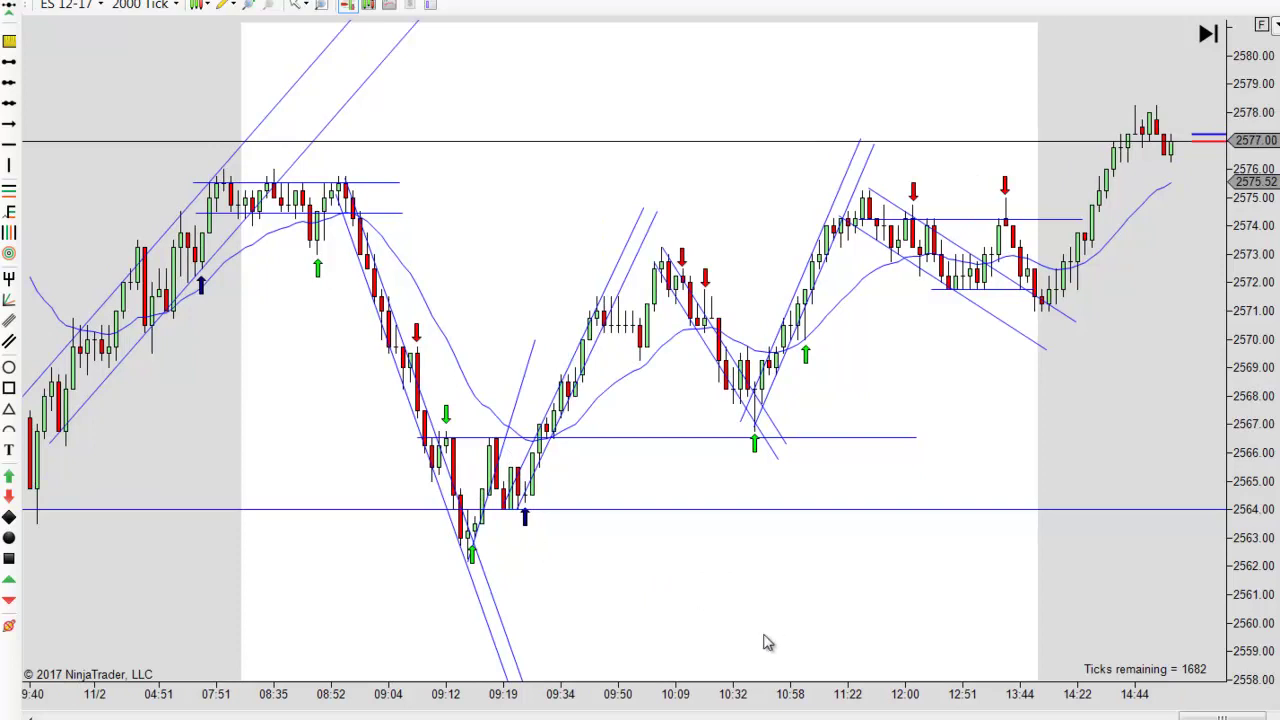
pyautogui.scroll(-1, 763, 620)
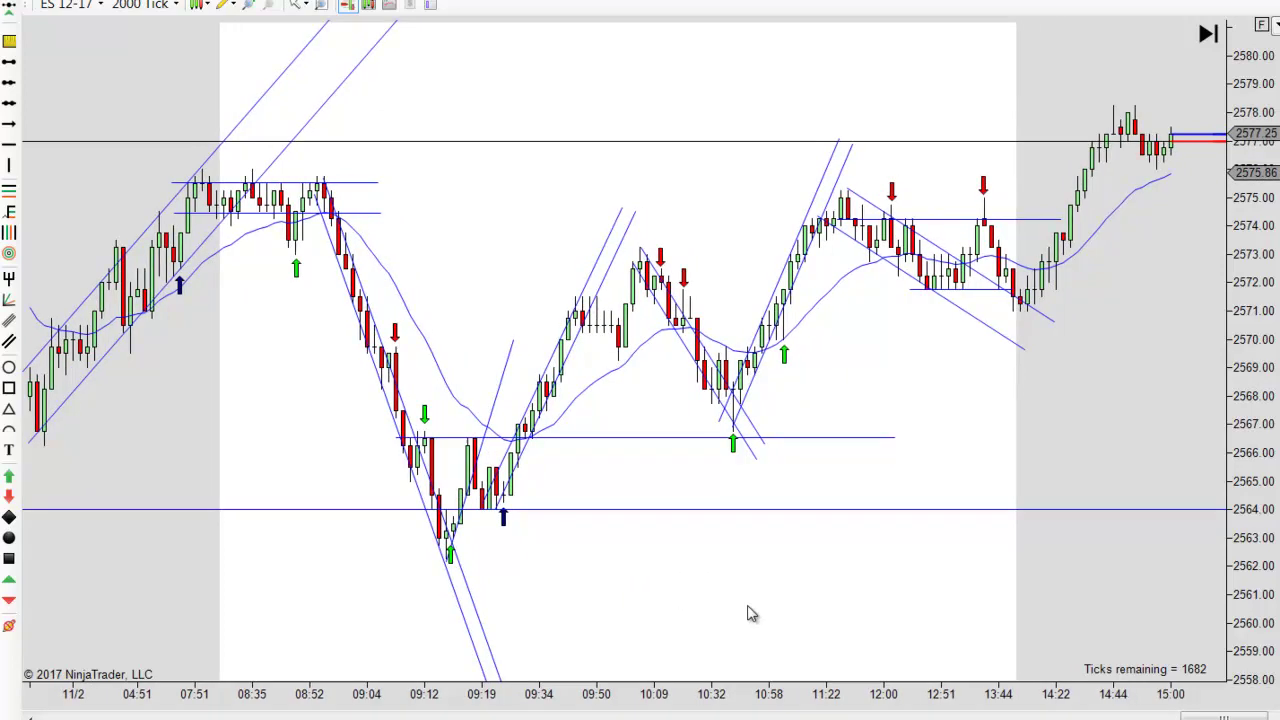
pyautogui.scroll(3, 591, 600)
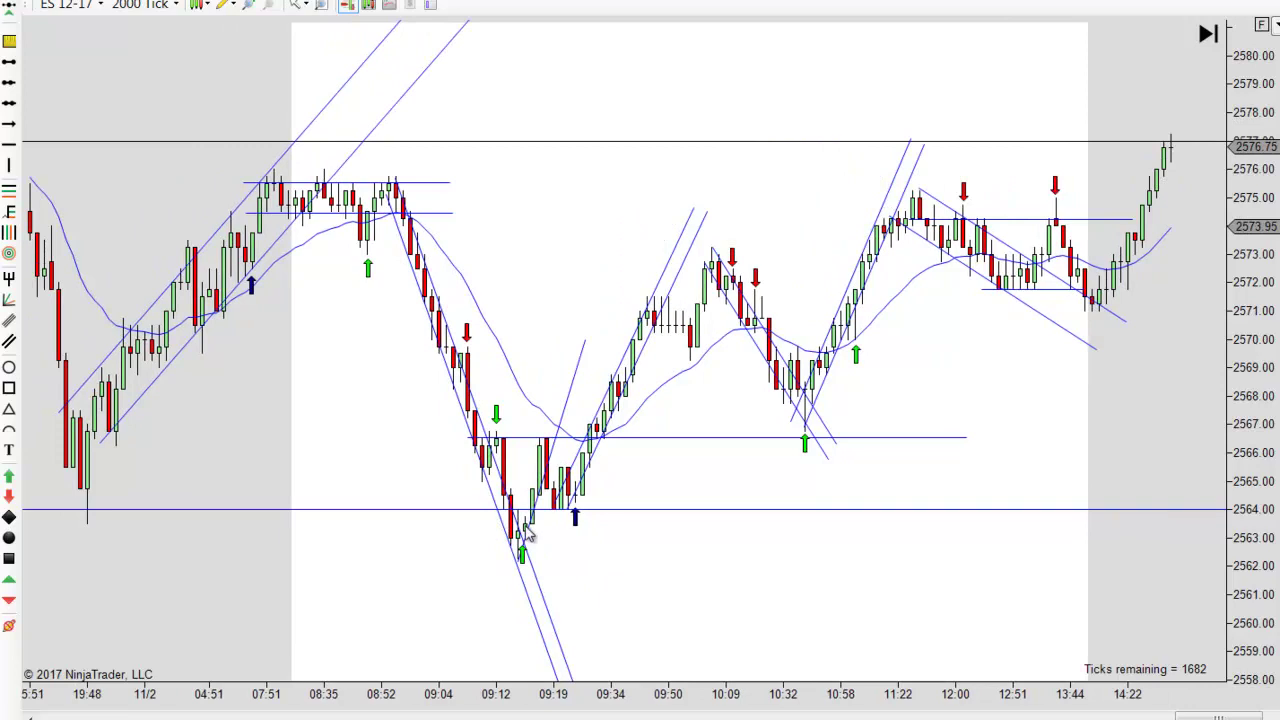
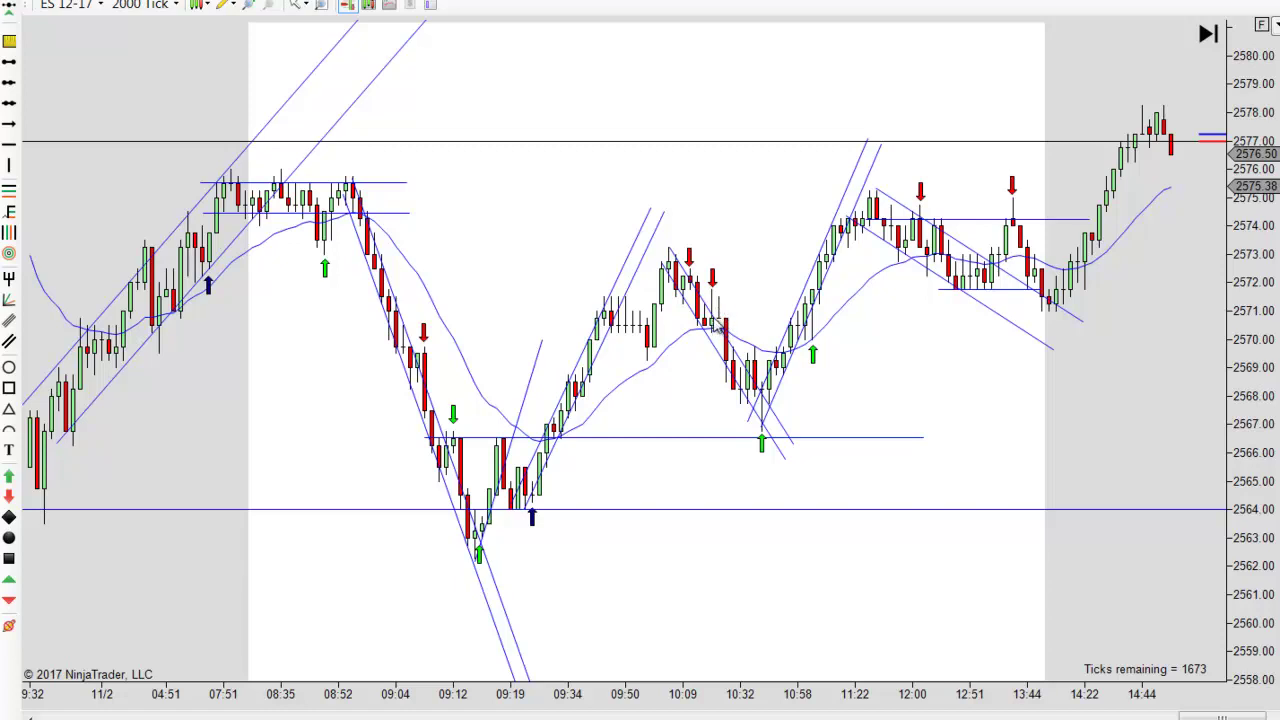
pyautogui.click(718, 285)
pyautogui.scroll(5, 855, 392)
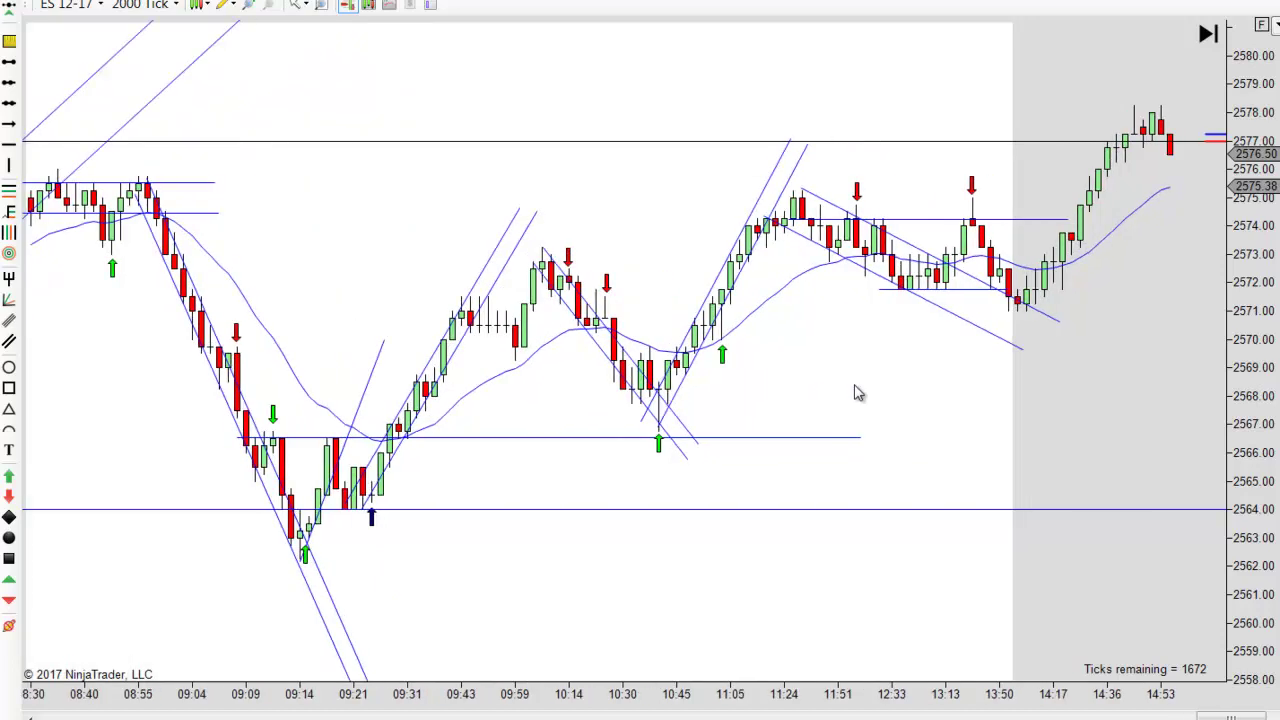
pyautogui.click(1258, 28)
pyautogui.scroll(2, 740, 396)
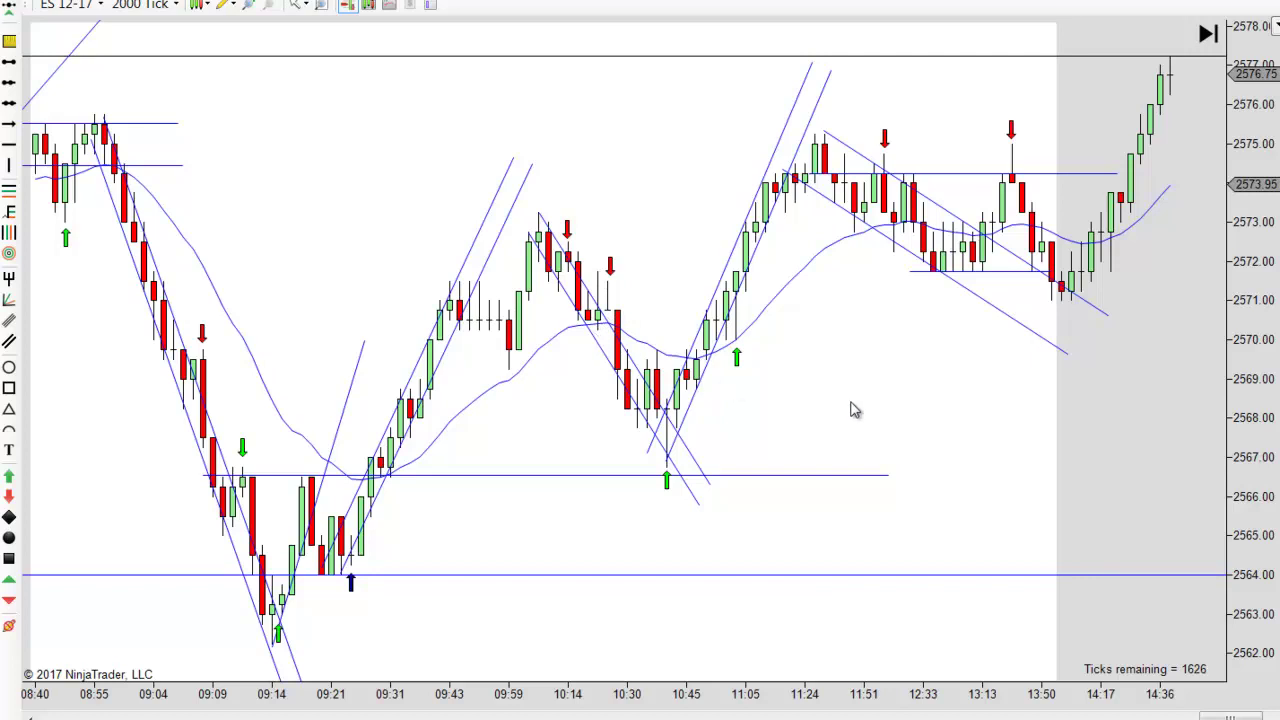
# - Place a down arrow above the swing high near 11:28 and set its color to Lime
pyautogui.scroll(1, 855, 410)
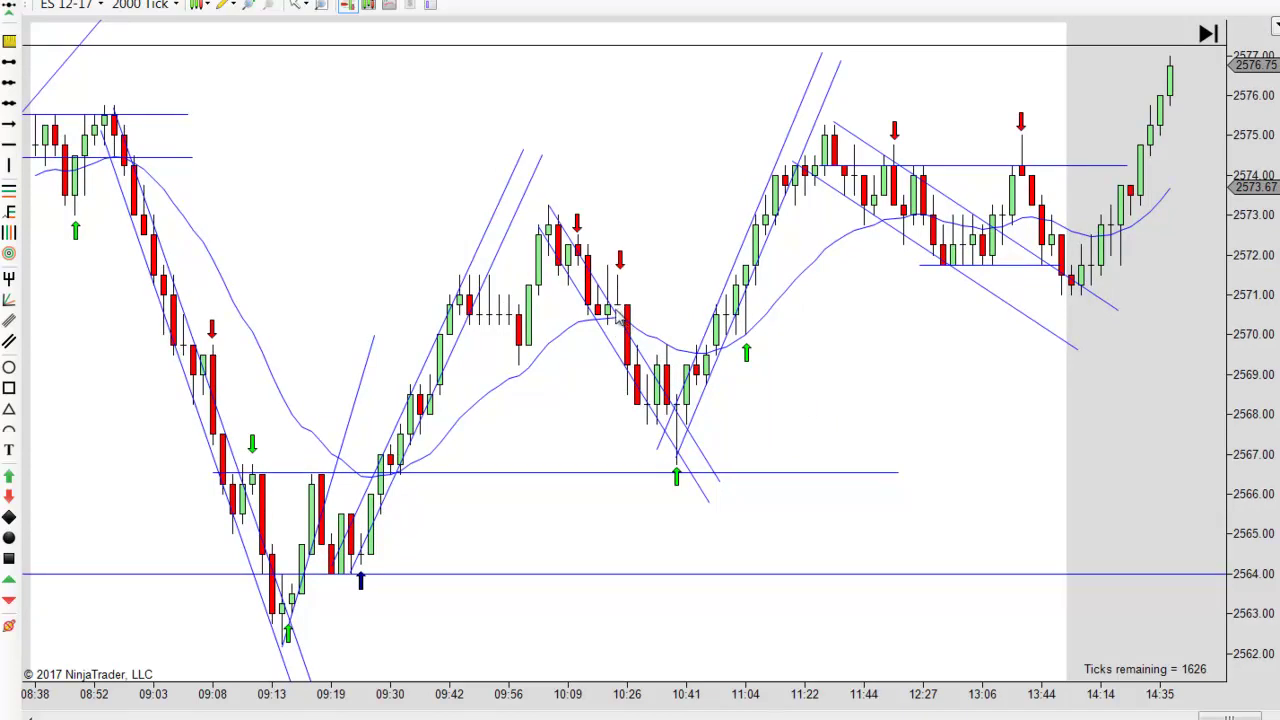
pyautogui.scroll(1, 910, 421)
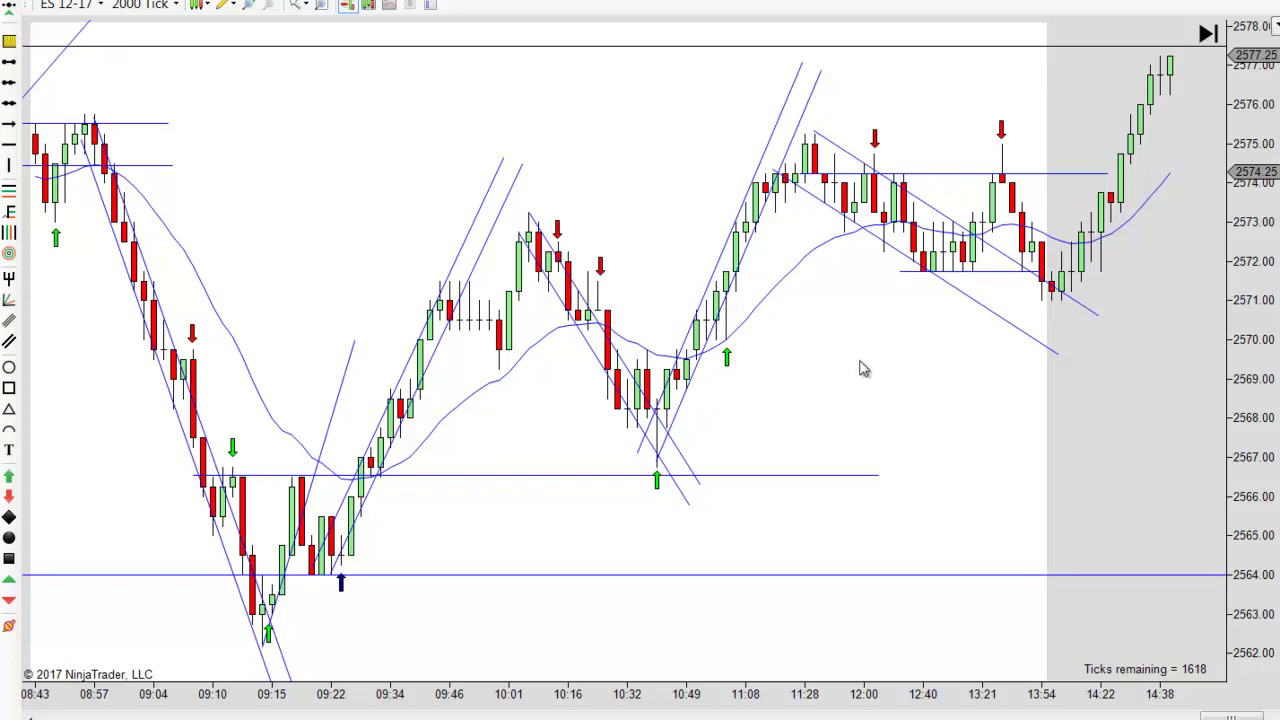
pyautogui.scroll(2, 900, 387)
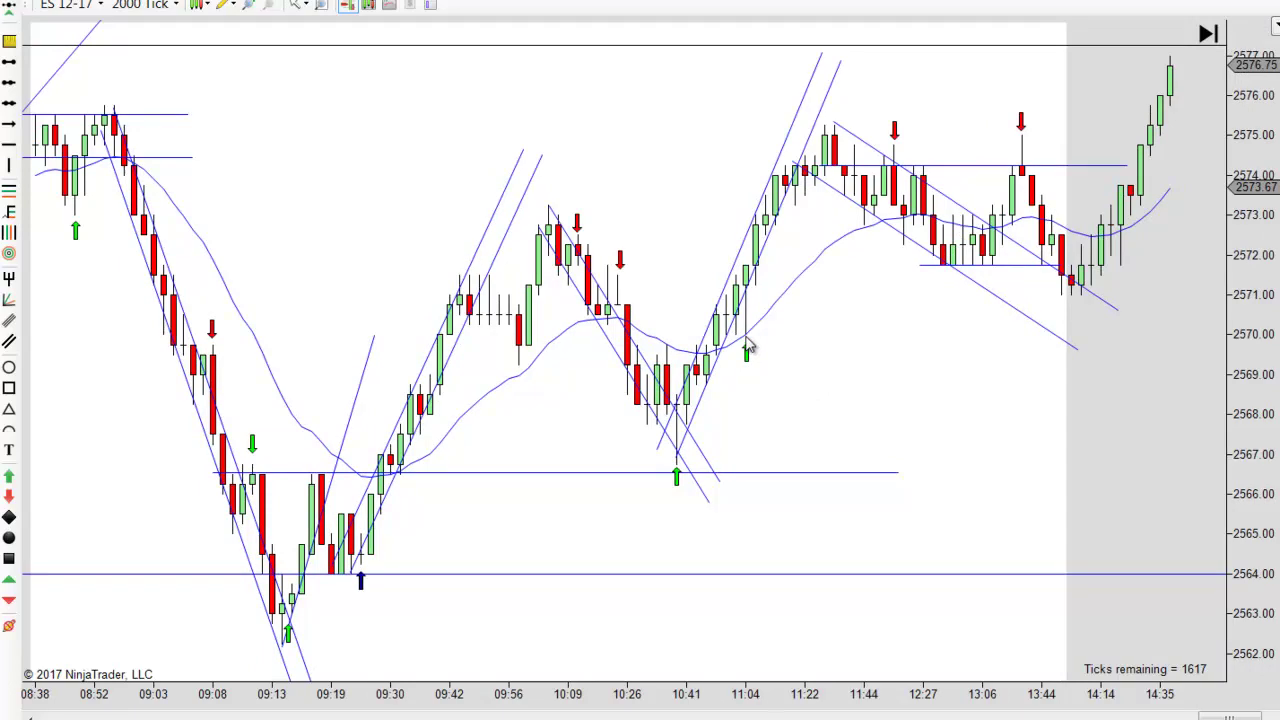
pyautogui.scroll(-2, 862, 372)
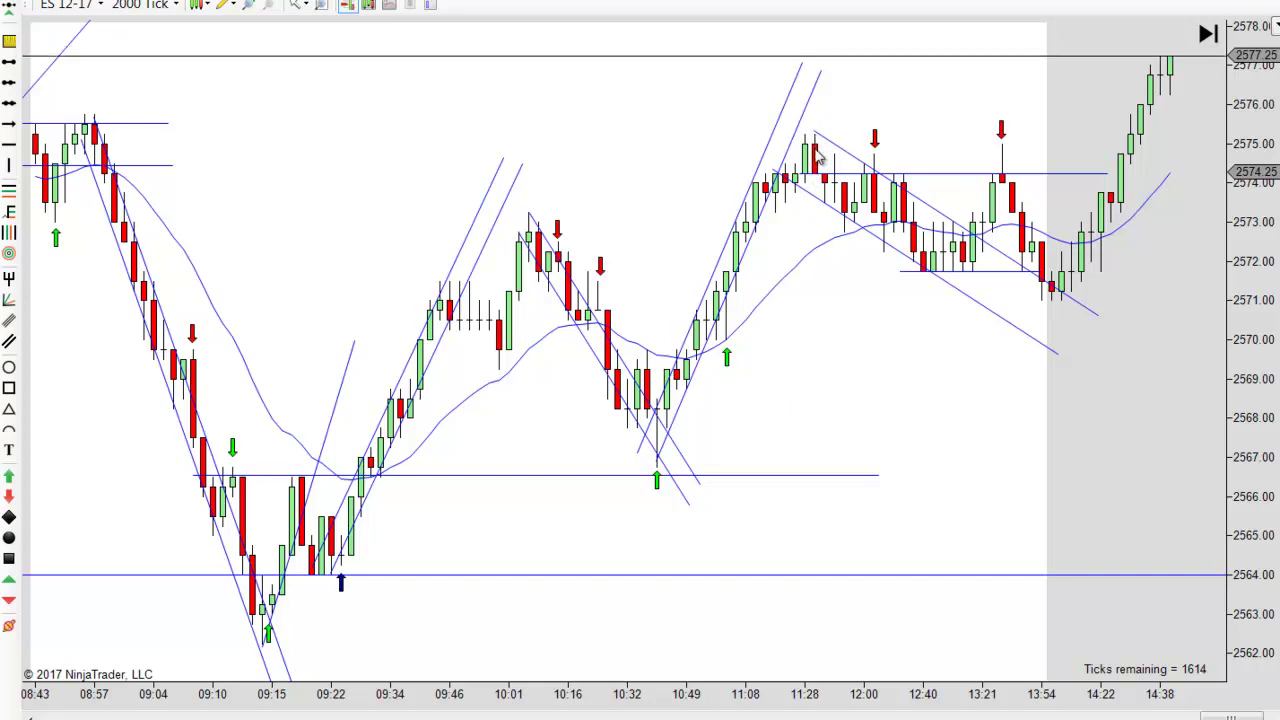
pyautogui.click(9, 497)
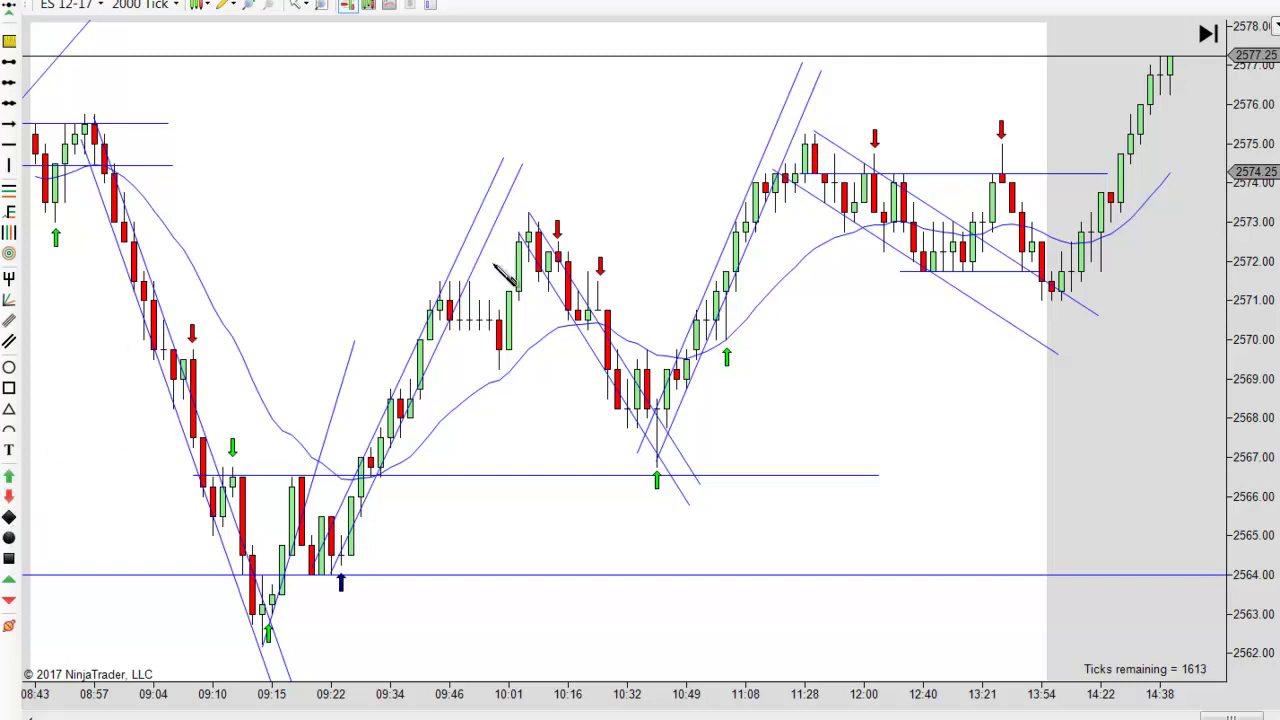
pyautogui.click(812, 118)
pyautogui.doubleClick(811, 115)
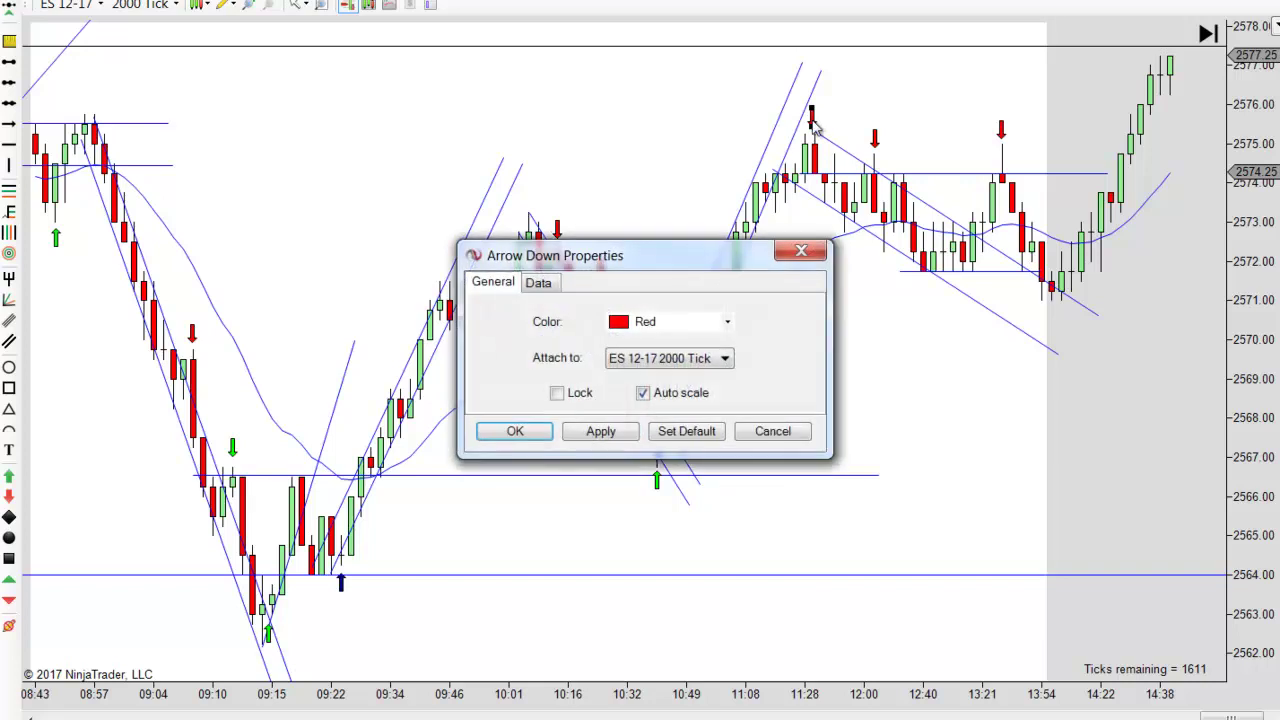
pyautogui.click(727, 322)
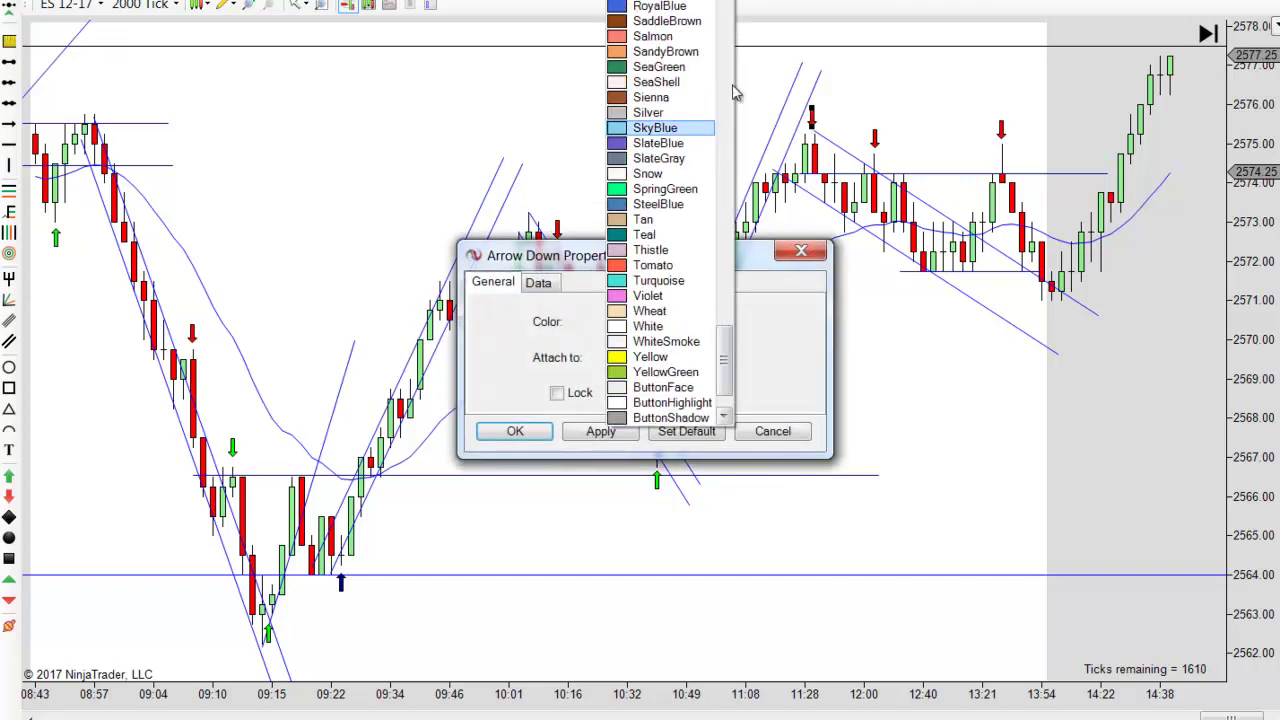
pyautogui.scroll(19, 729, 60)
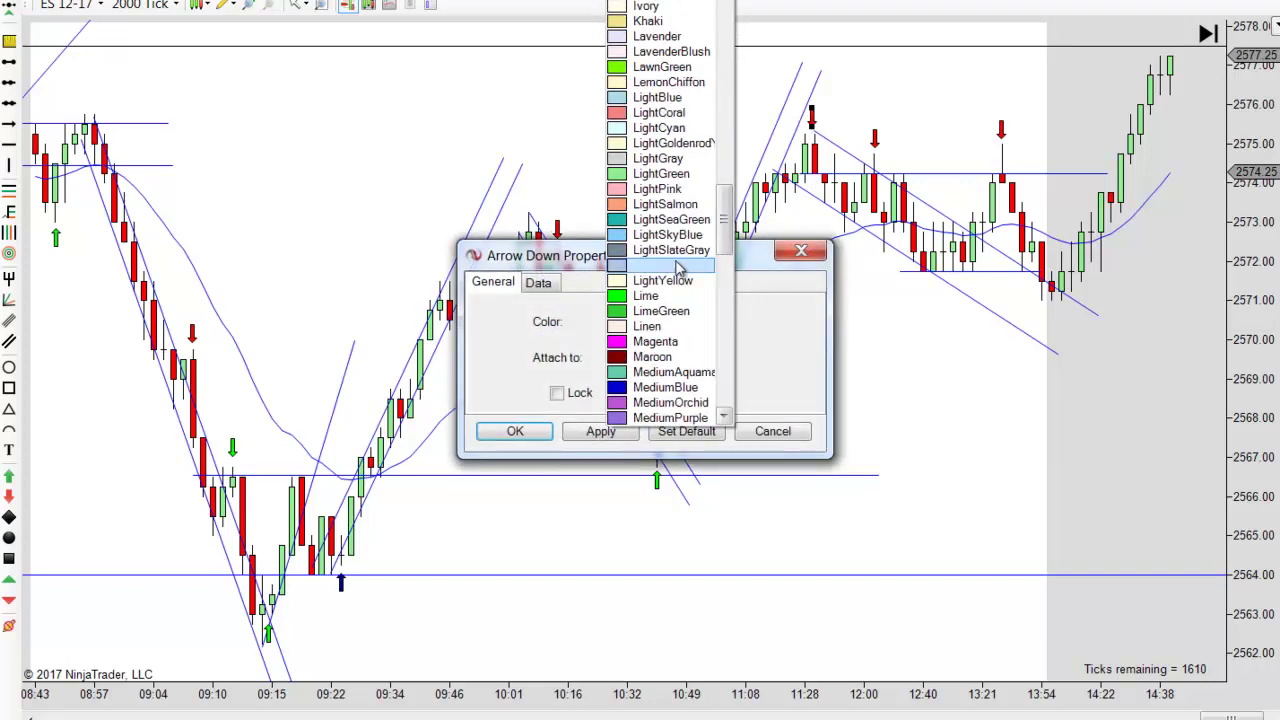
pyautogui.click(660, 298)
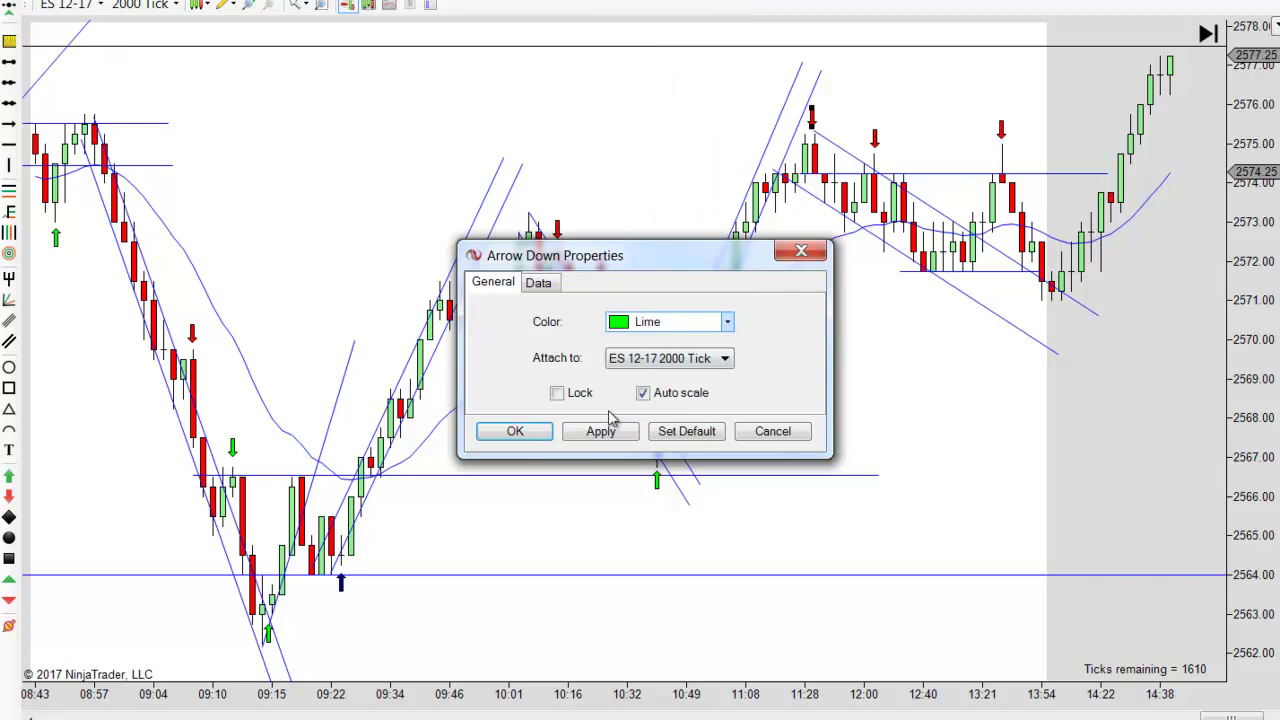
pyautogui.click(515, 432)
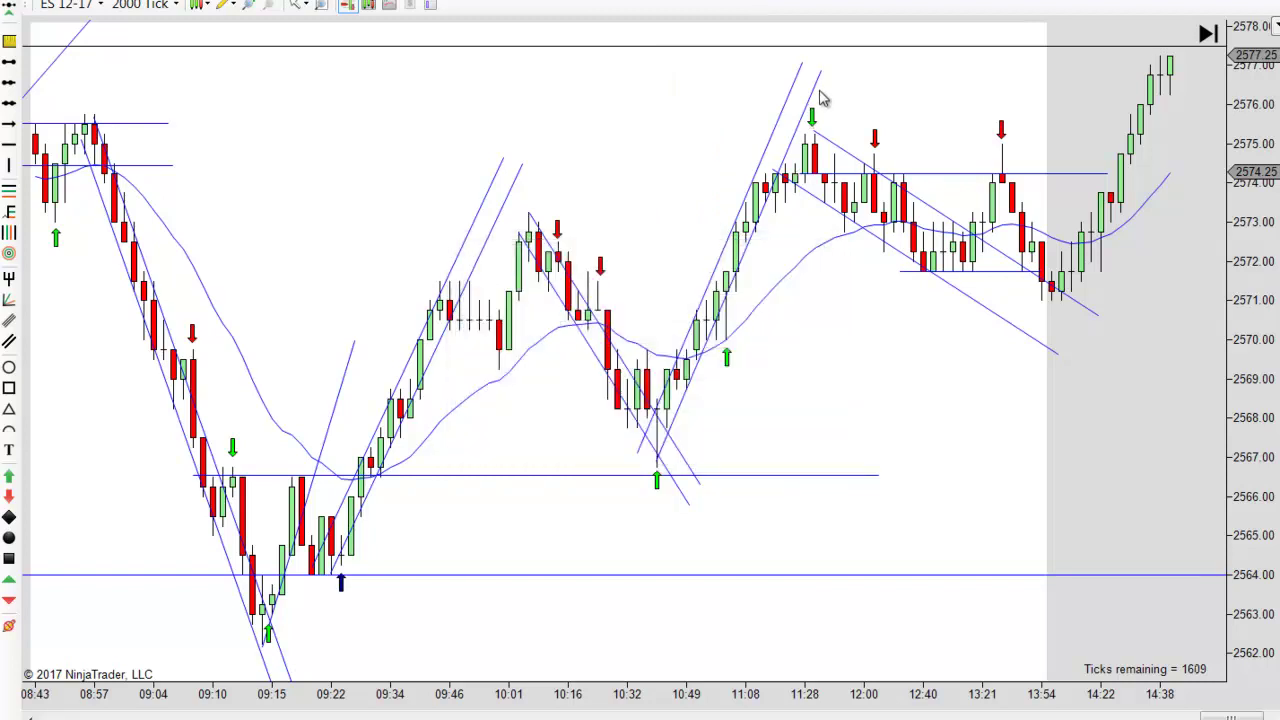
# - Examine the marked entries and trend channels across the whole session, from the morning range to the late rally
pyautogui.scroll(3, 700, 108)
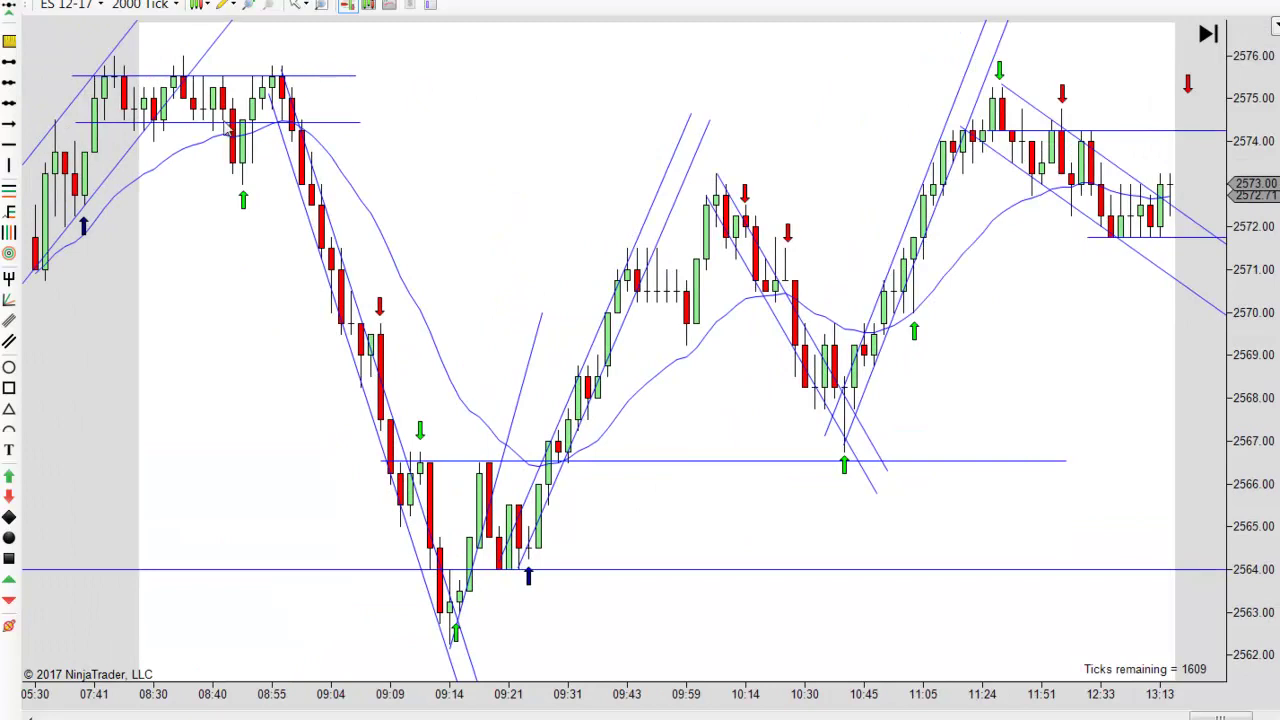
pyautogui.scroll(-5, 830, 112)
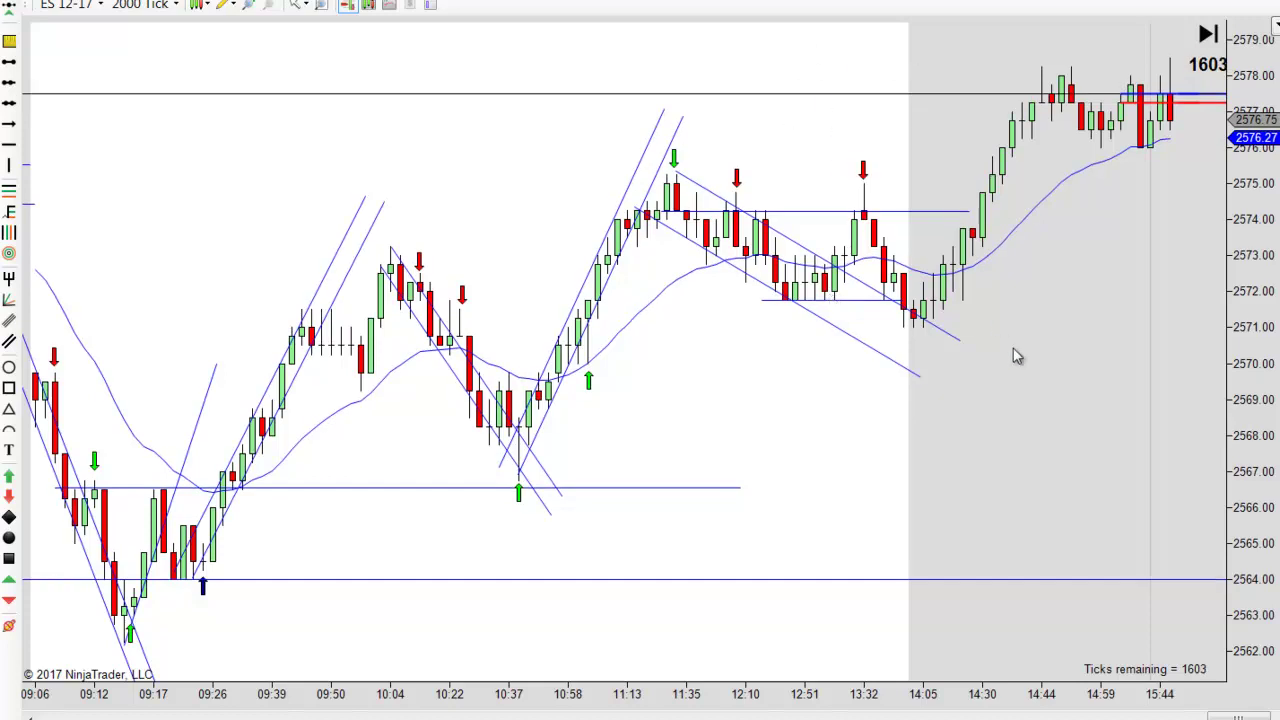
pyautogui.scroll(-3, 1100, 379)
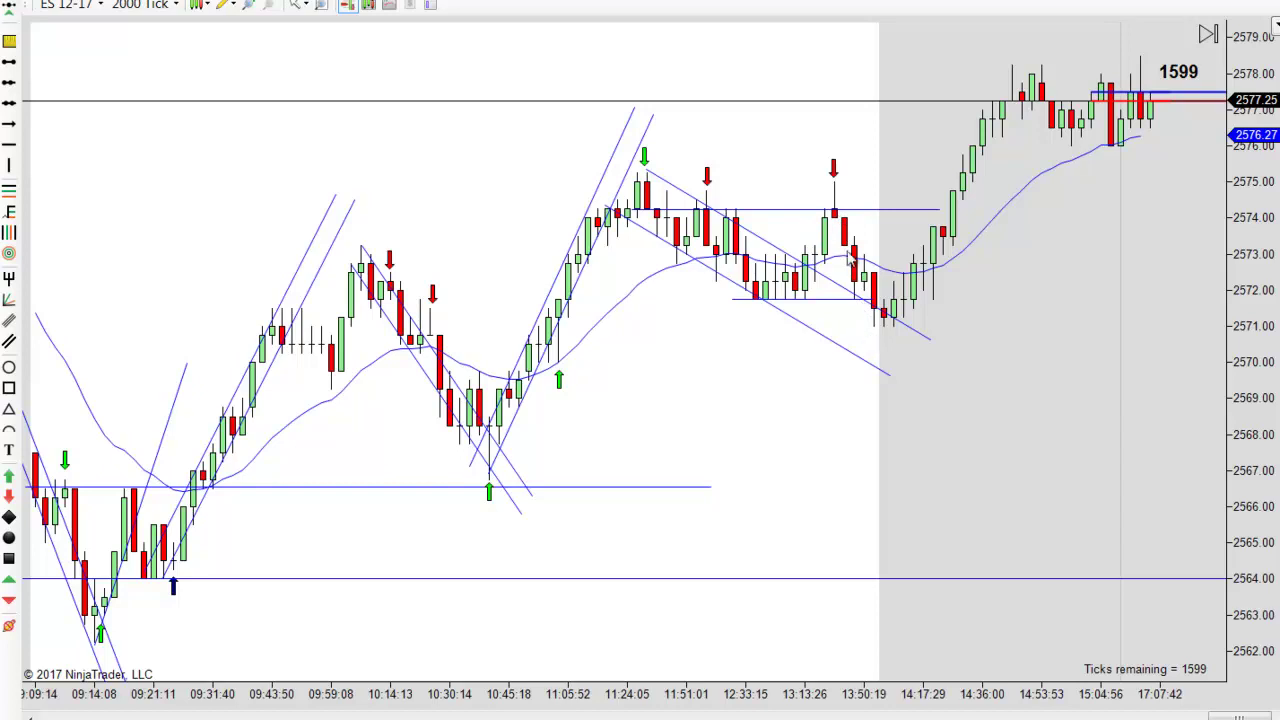
pyautogui.scroll(3, 1034, 406)
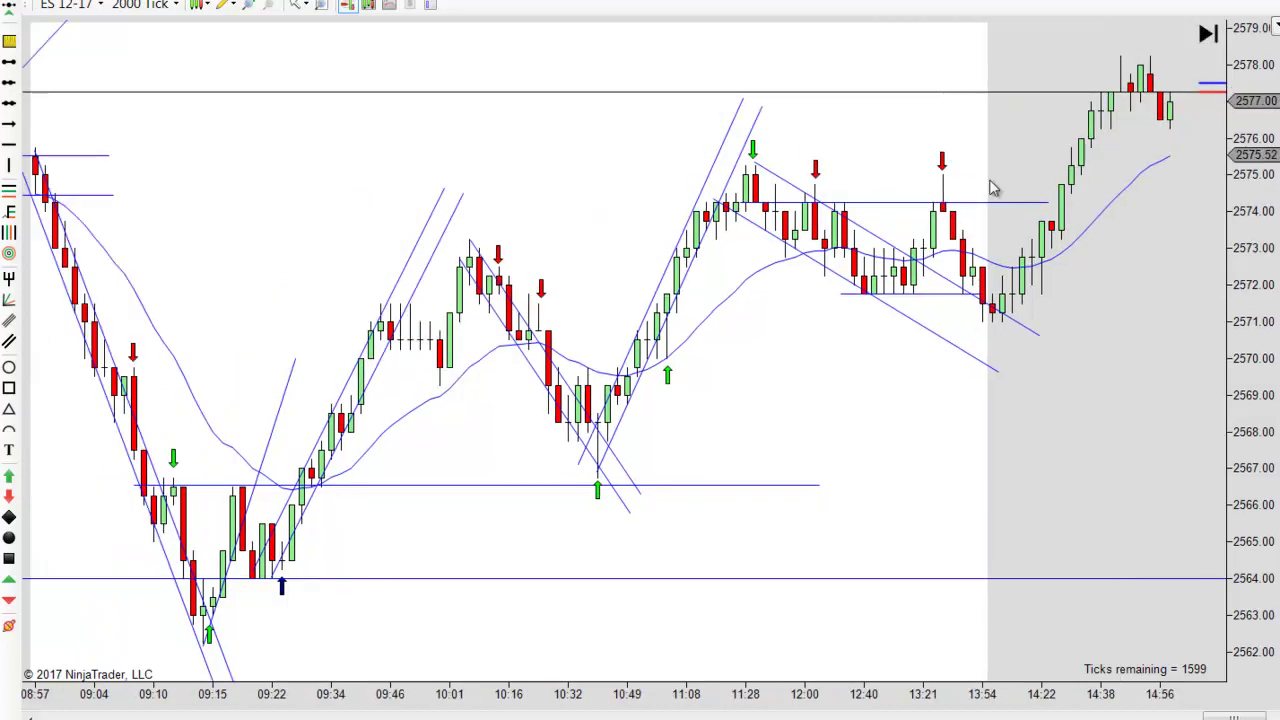
pyautogui.scroll(2, 935, 380)
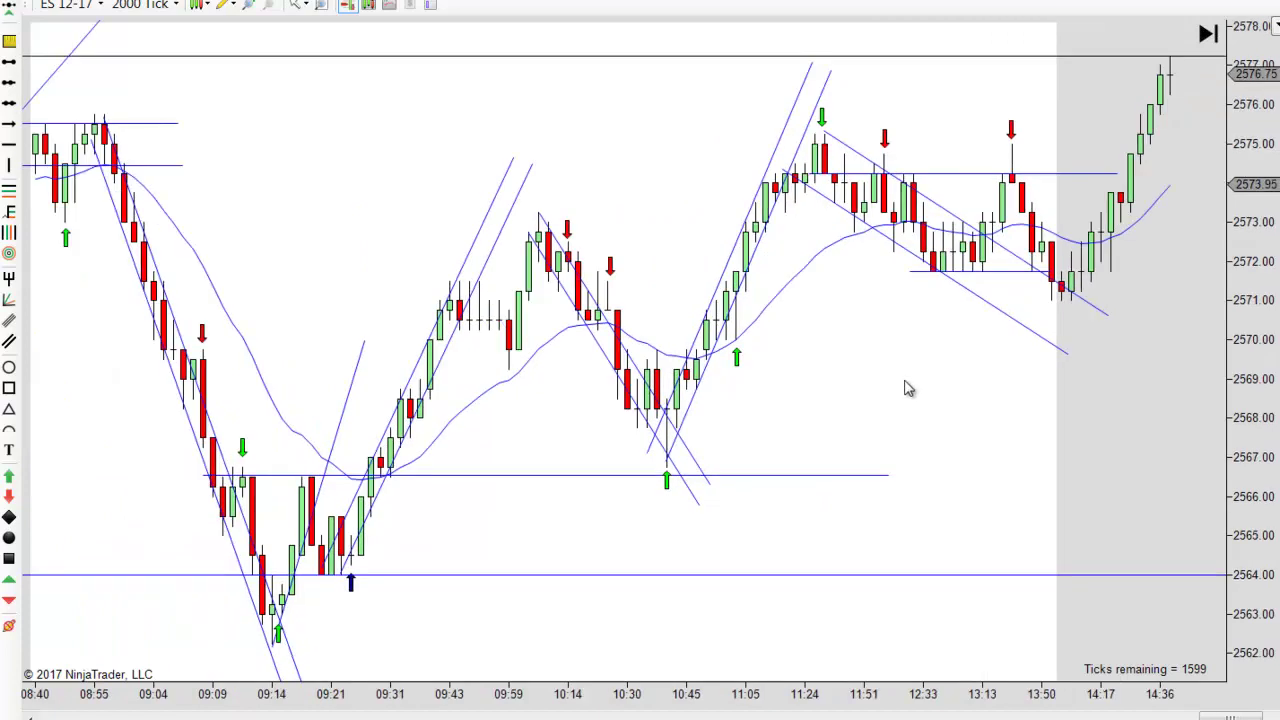
pyautogui.scroll(2, 985, 400)
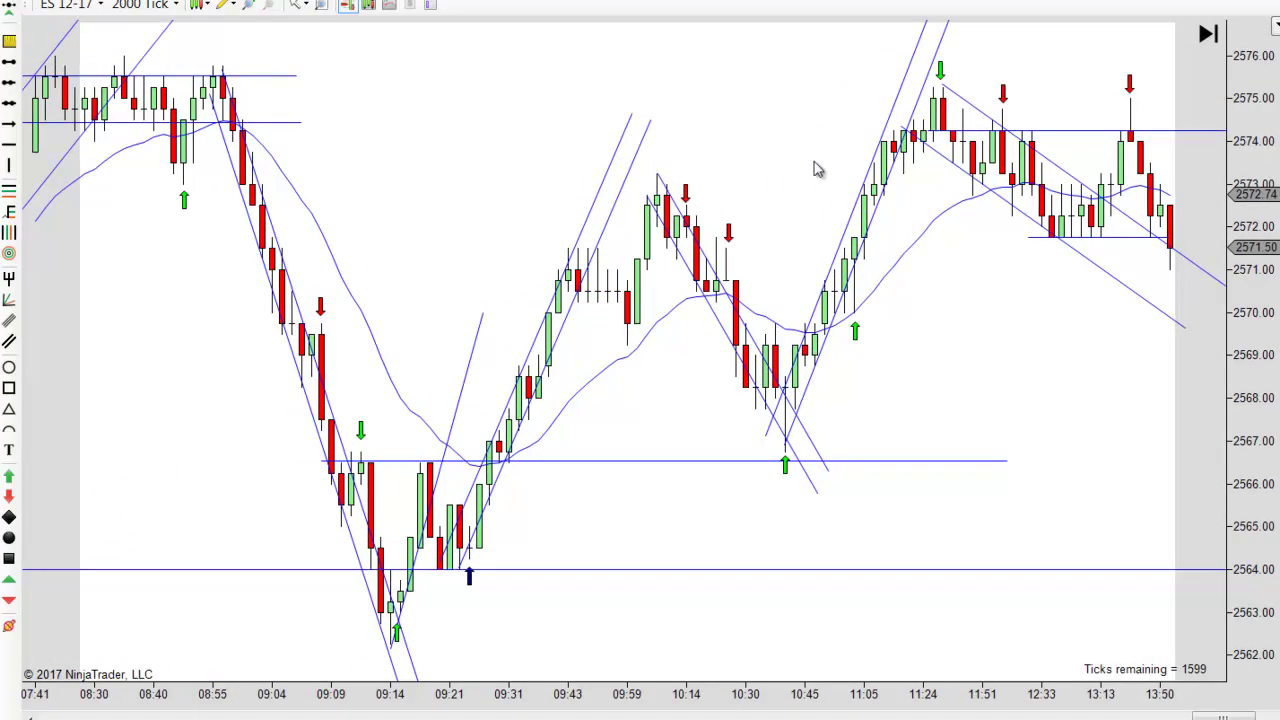
pyautogui.scroll(3, 820, 172)
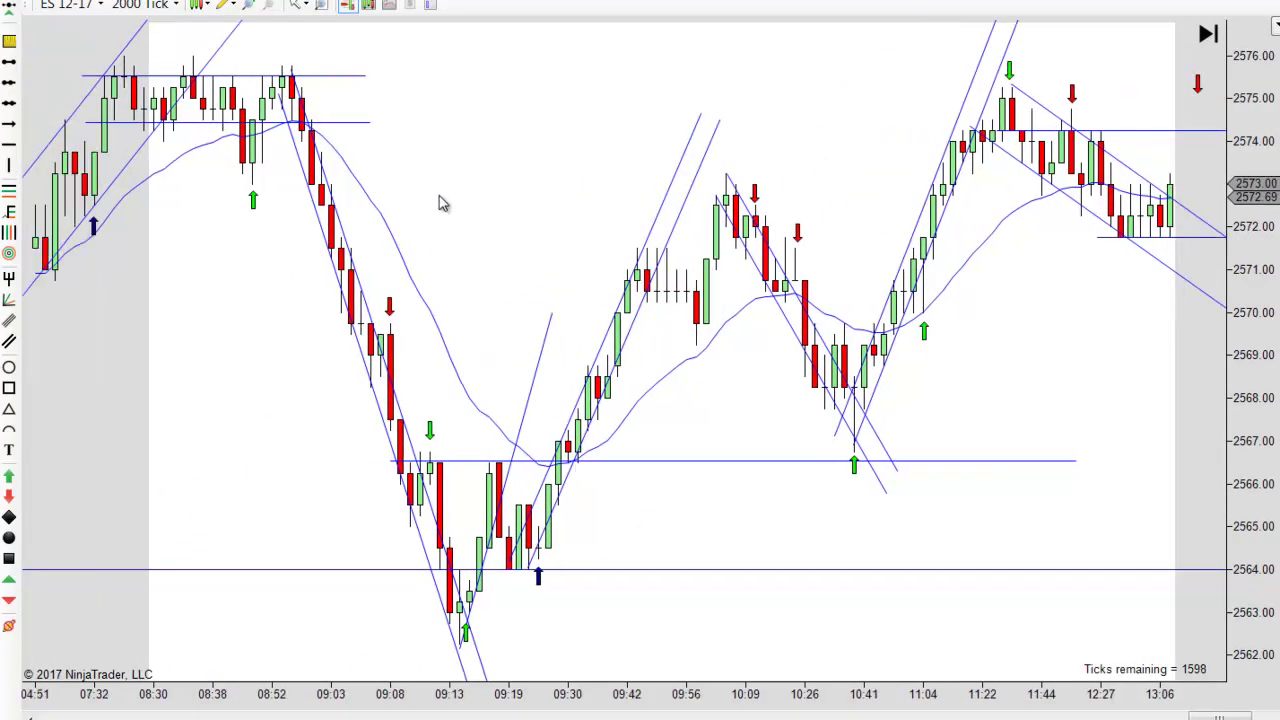
pyautogui.moveTo(459, 207); pyautogui.dragTo(508, 212)
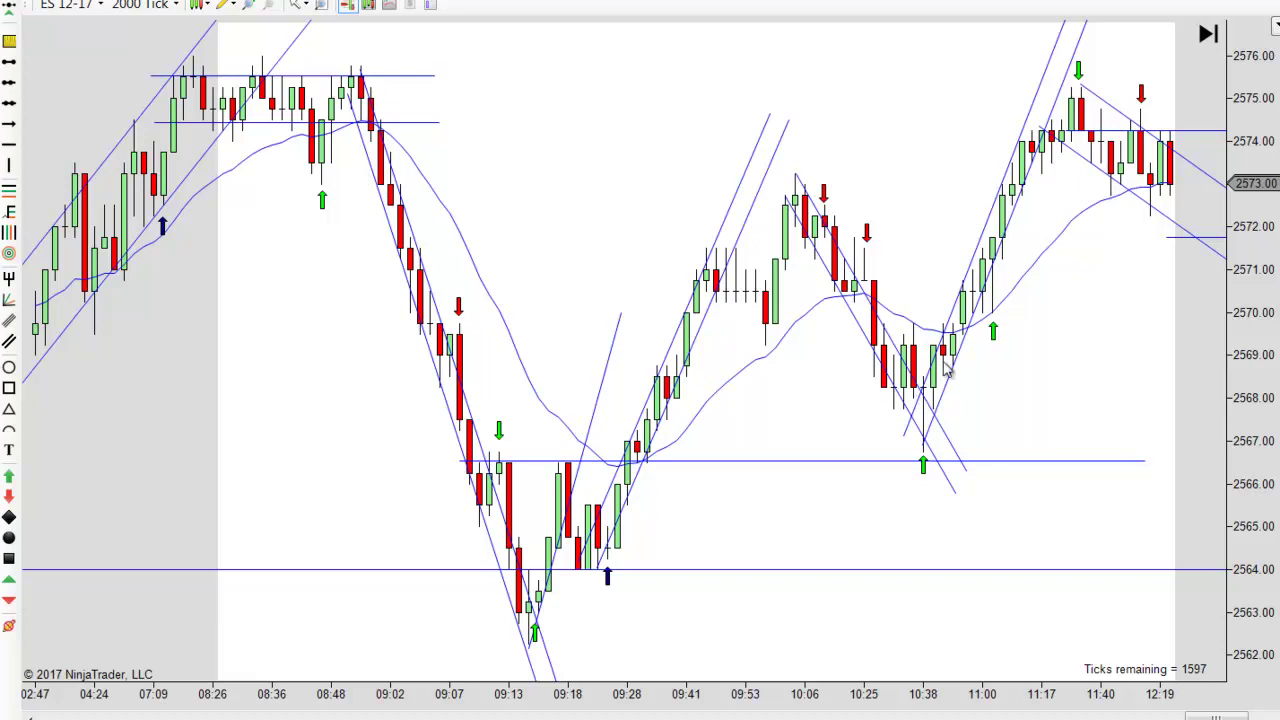
pyautogui.scroll(-5, 1006, 366)
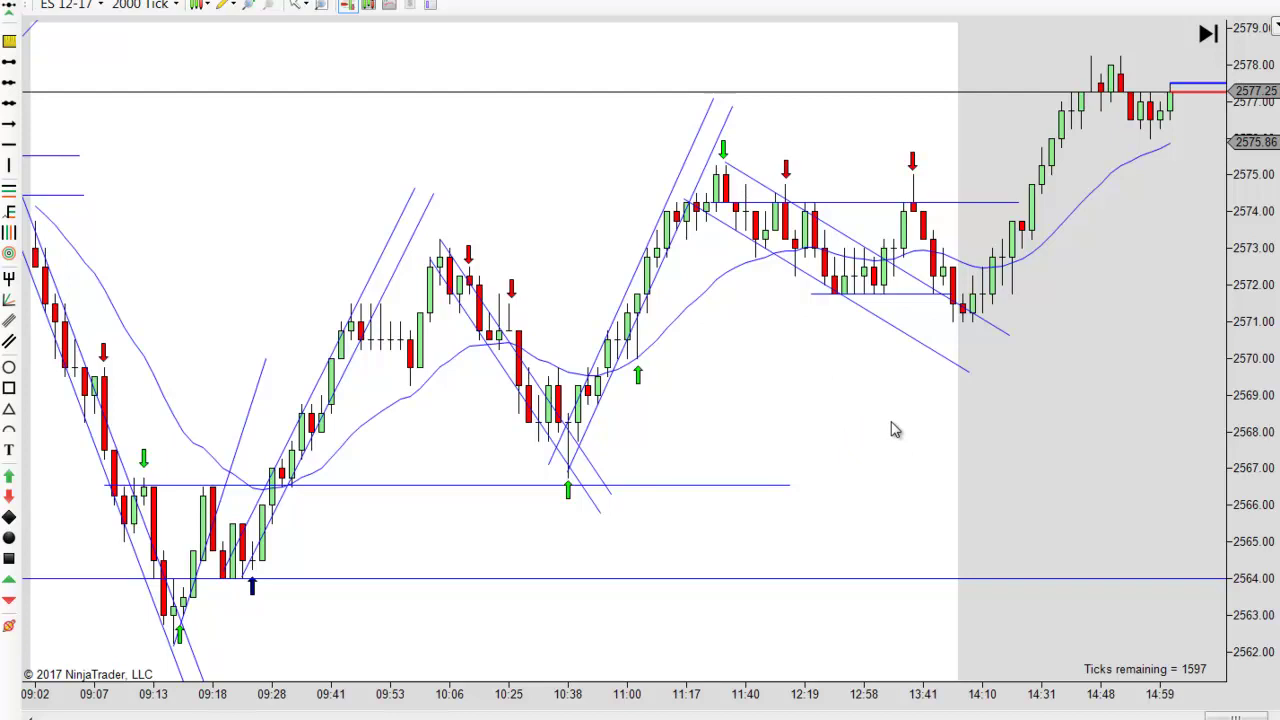
# - Draw a trend line from the swing low near 14:10 at about 2571.00 to about 2578.25, and add a parallel line above it
pyautogui.click(9, 62)
pyautogui.moveTo(973, 319)
pyautogui.mouseDown()
pyautogui.moveTo(1058, 215)
pyautogui.moveTo(1106, 123)
pyautogui.moveTo(1122, 55)
pyautogui.mouseUp()
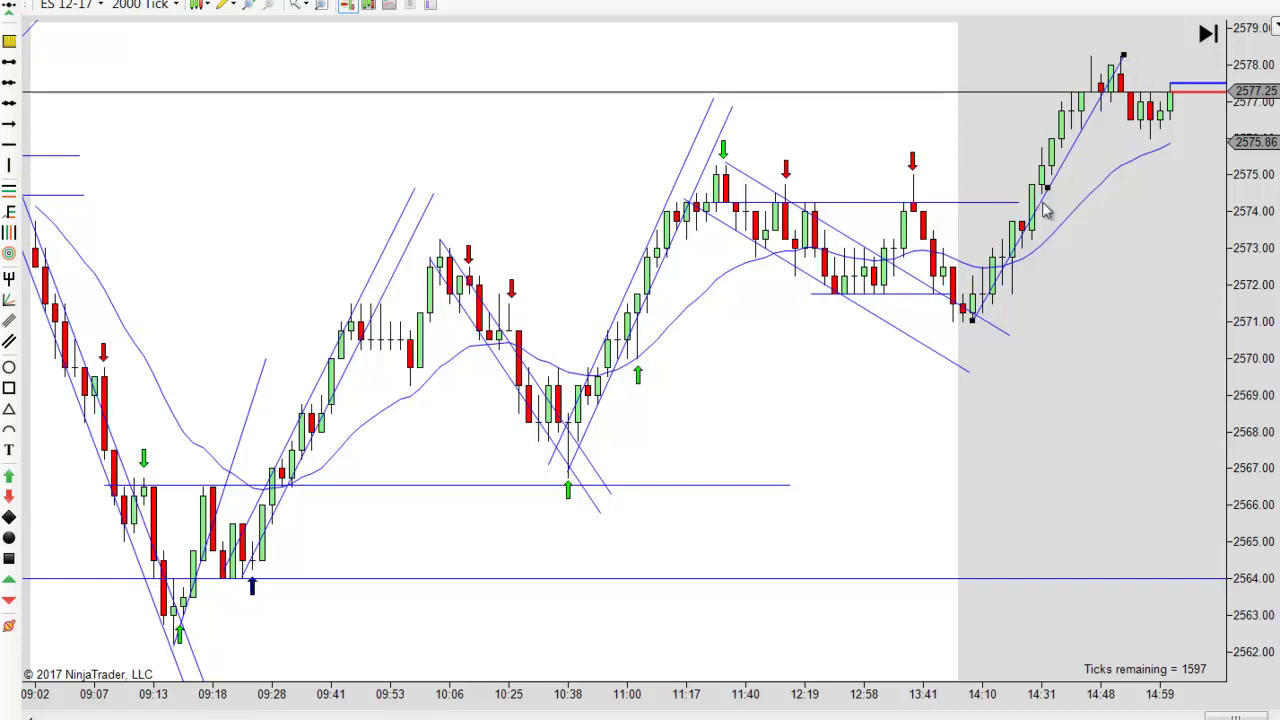
pyautogui.moveTo(1042, 200)
pyautogui.mouseDown()
pyautogui.moveTo(1066, 213)
pyautogui.moveTo(1030, 183)
pyautogui.mouseUp()
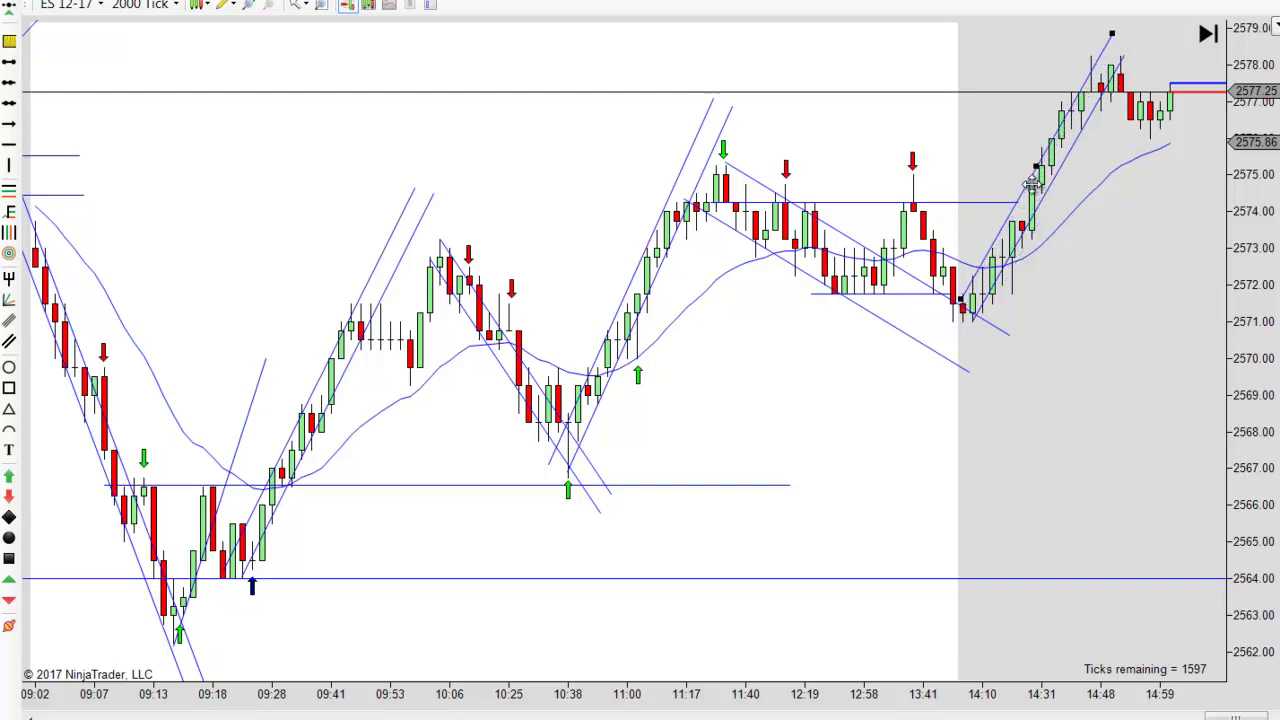
pyautogui.click(1121, 290)
pyautogui.click(1008, 215)
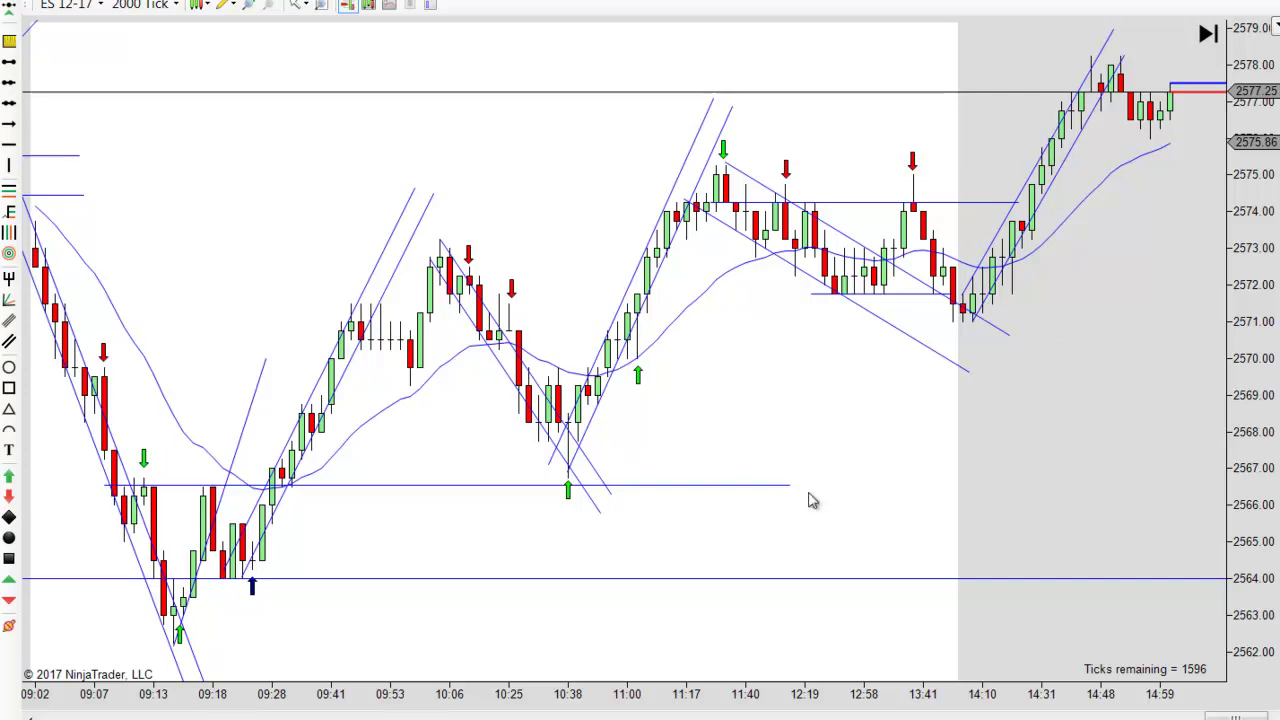
# - Narrow the bar spacing and bring the full day session with all its marked entries into view
pyautogui.moveTo(898, 463); pyautogui.dragTo(1020, 469)
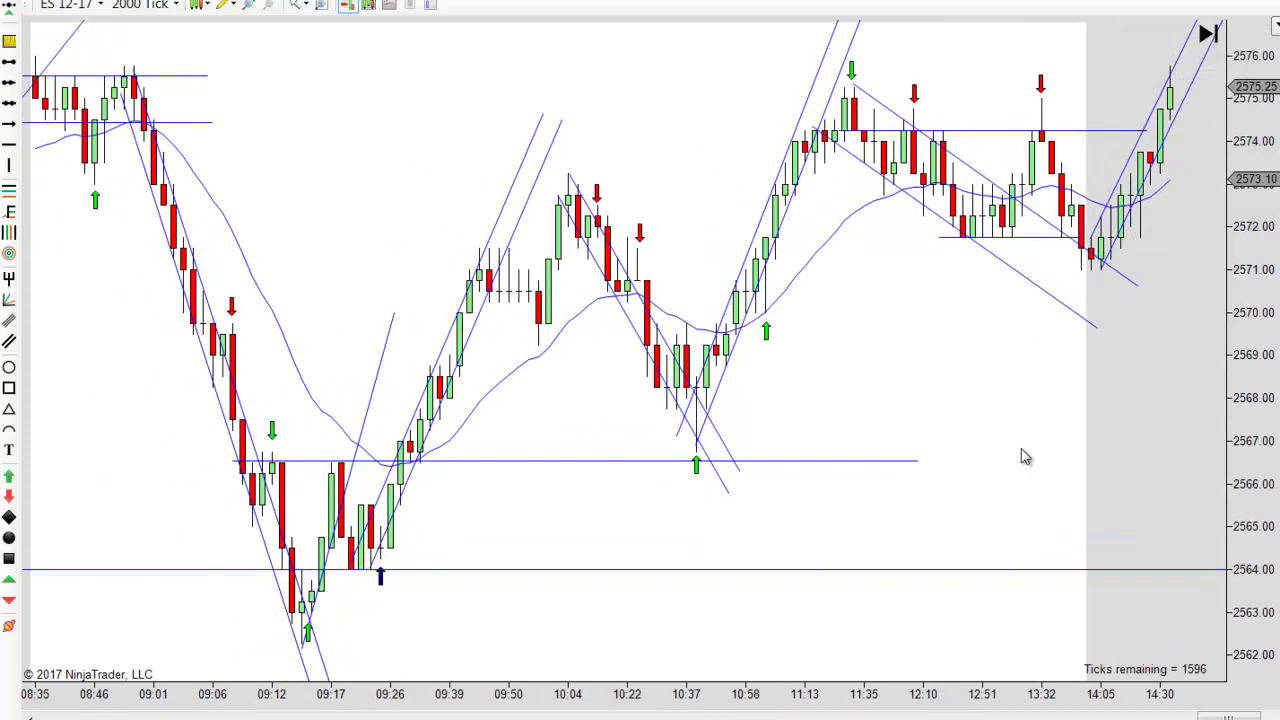
pyautogui.scroll(-5, 1025, 457)
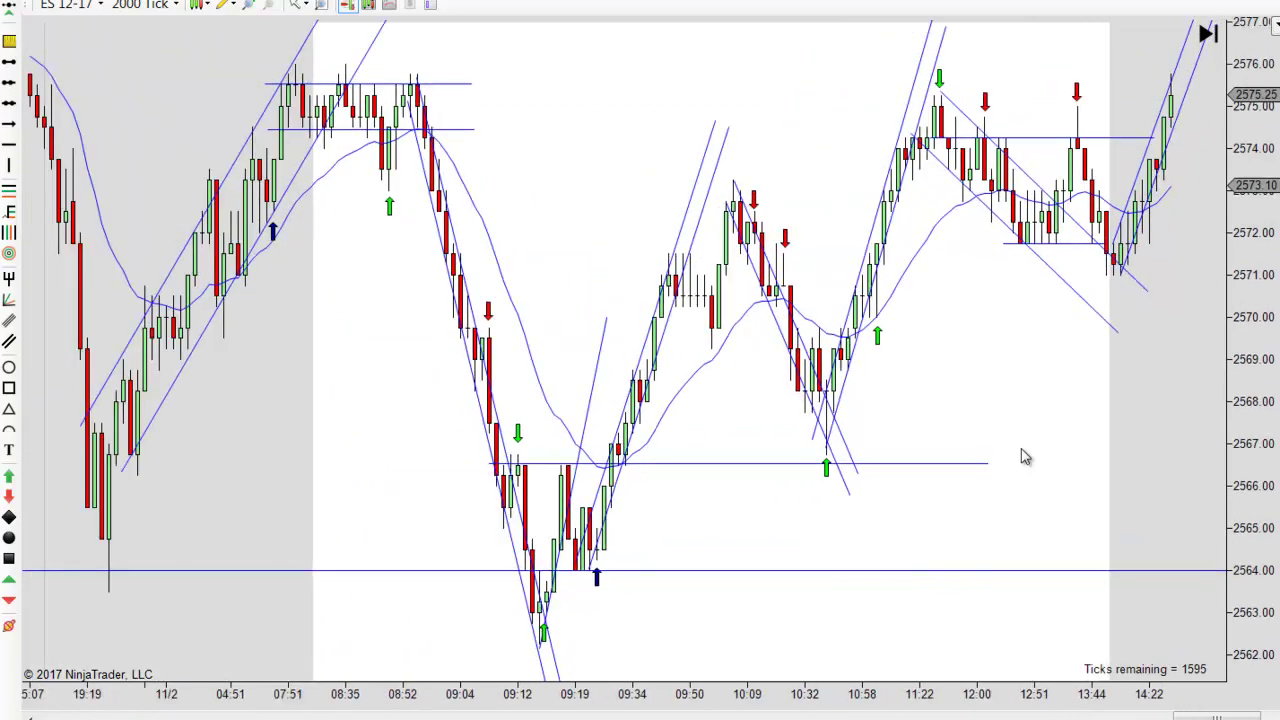
pyautogui.scroll(-2, 1050, 450)
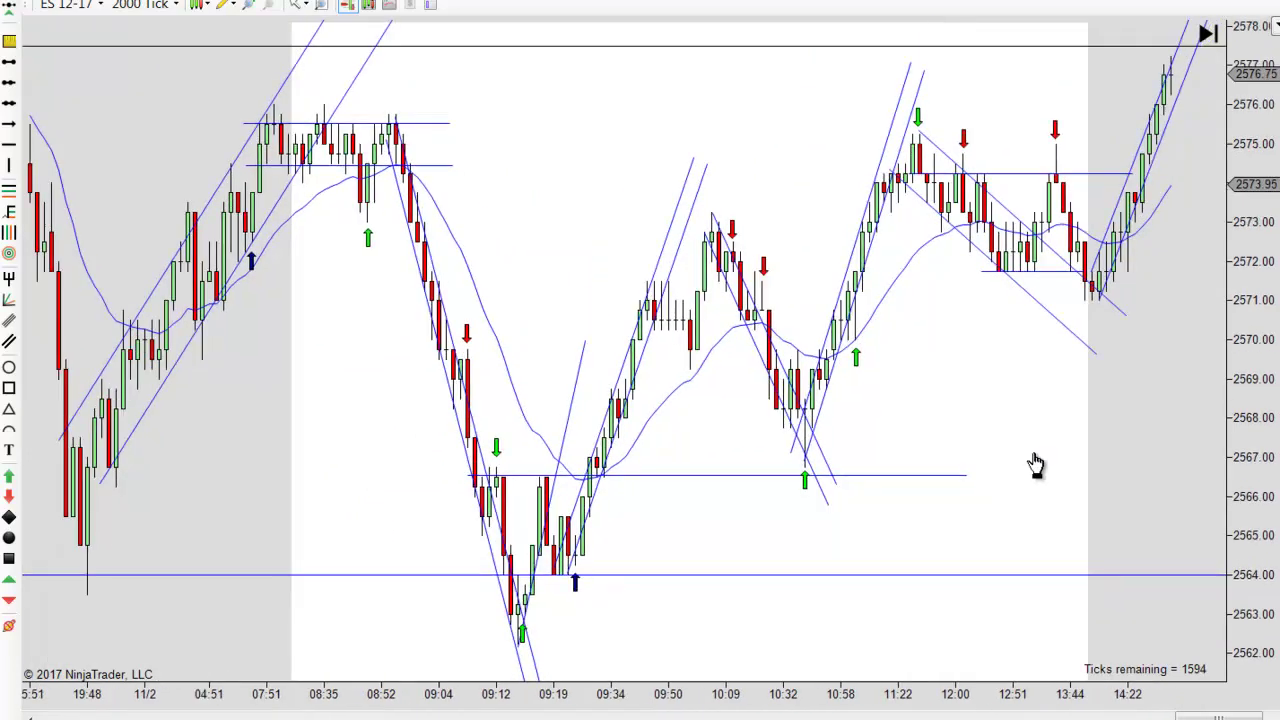